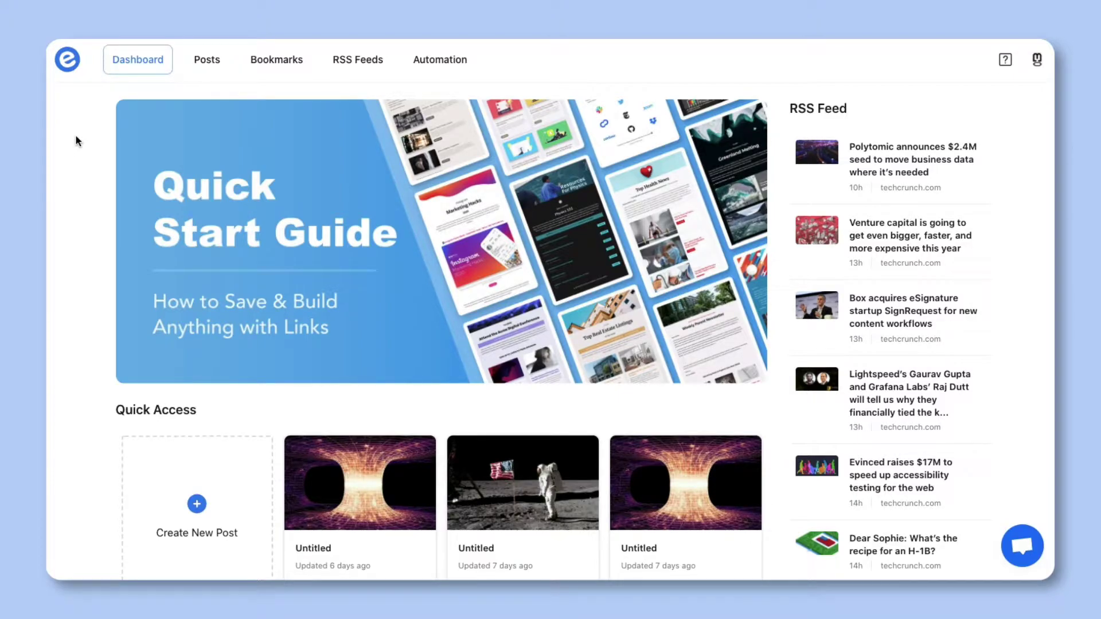
Step: Open the Posts page, which lists drafts and published posts such as Tech Updates
left_click(194, 65)
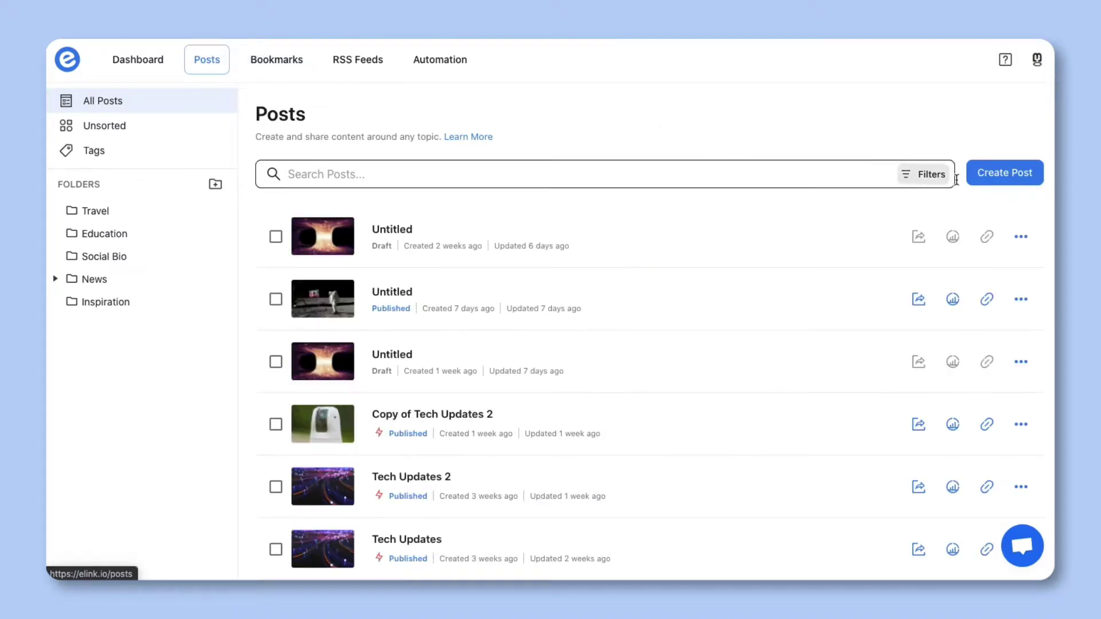
left_click(975, 175)
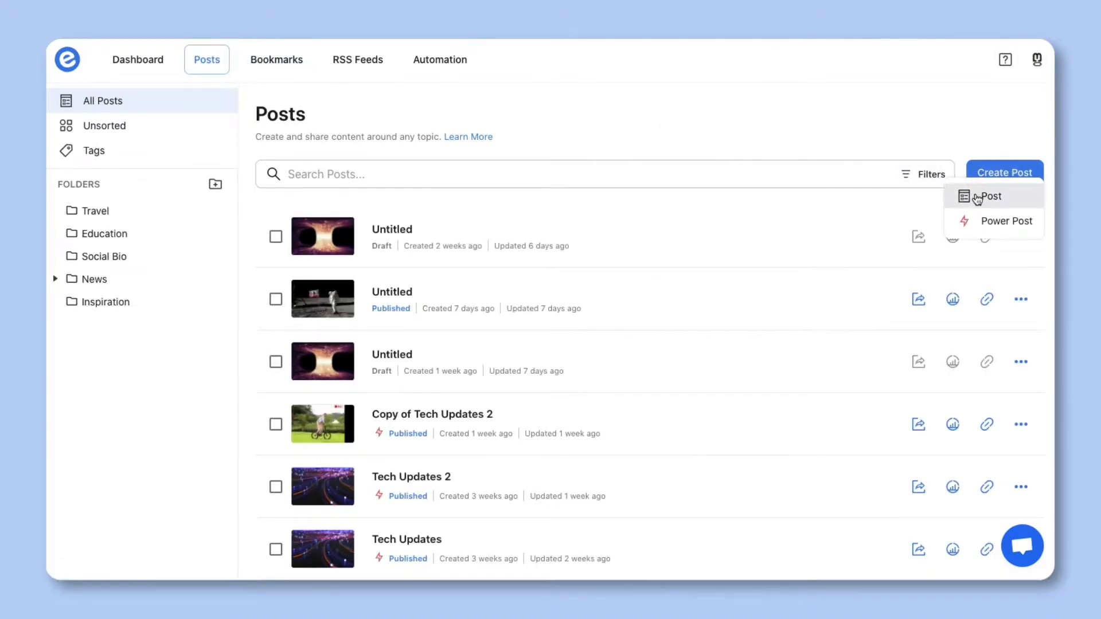
Step: Create a new post from scratch, opening an empty Untitled post in the editor
left_click(978, 196)
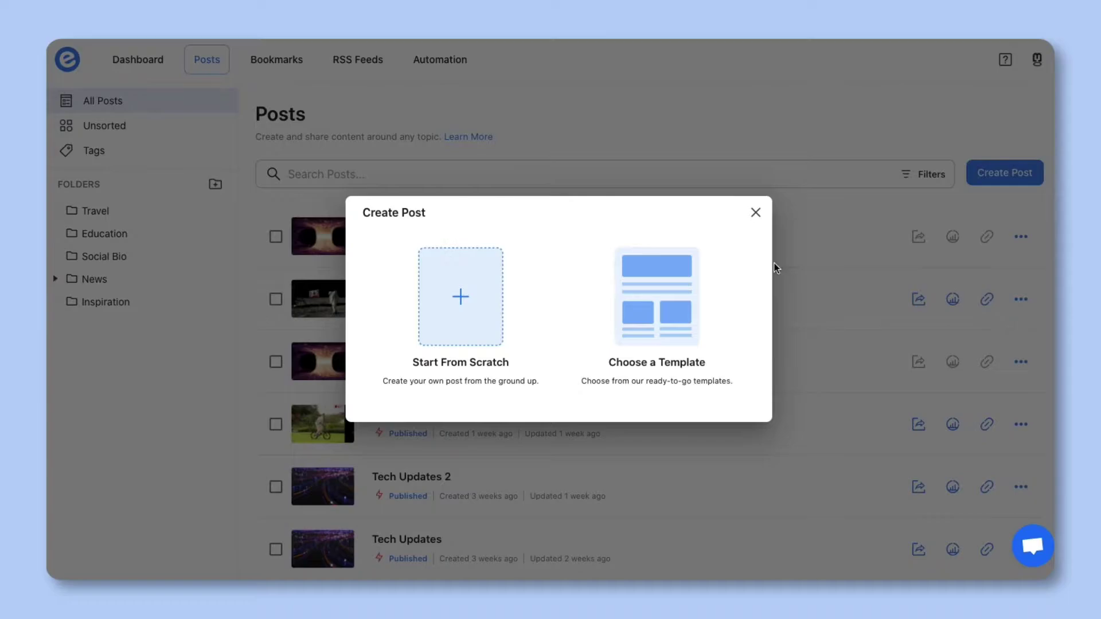
left_click(716, 288)
middle_click(874, 122)
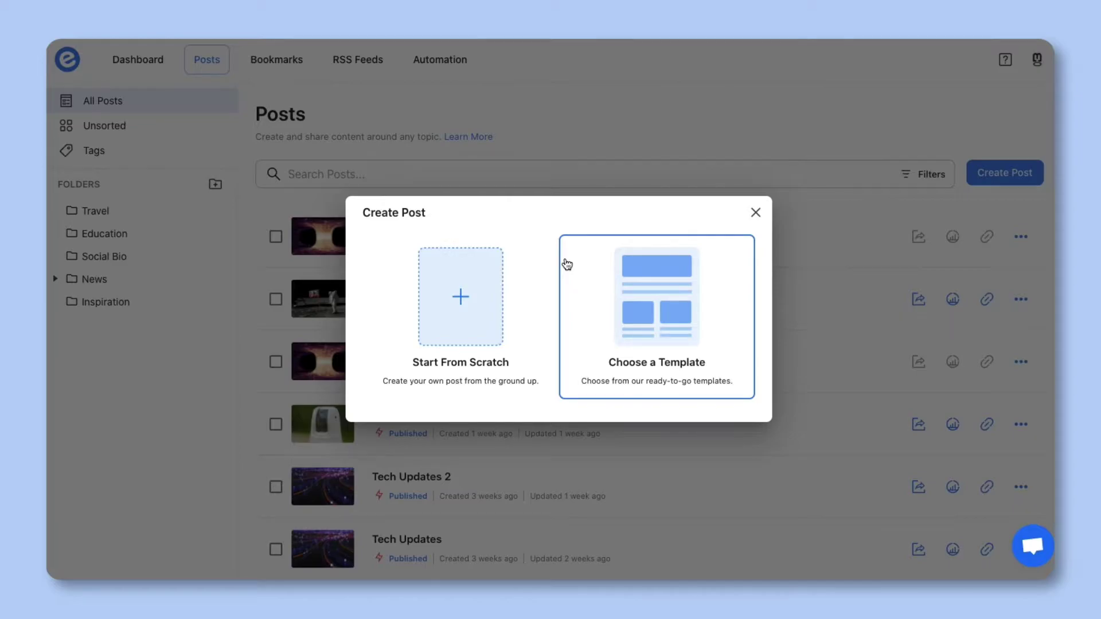
left_click(479, 299)
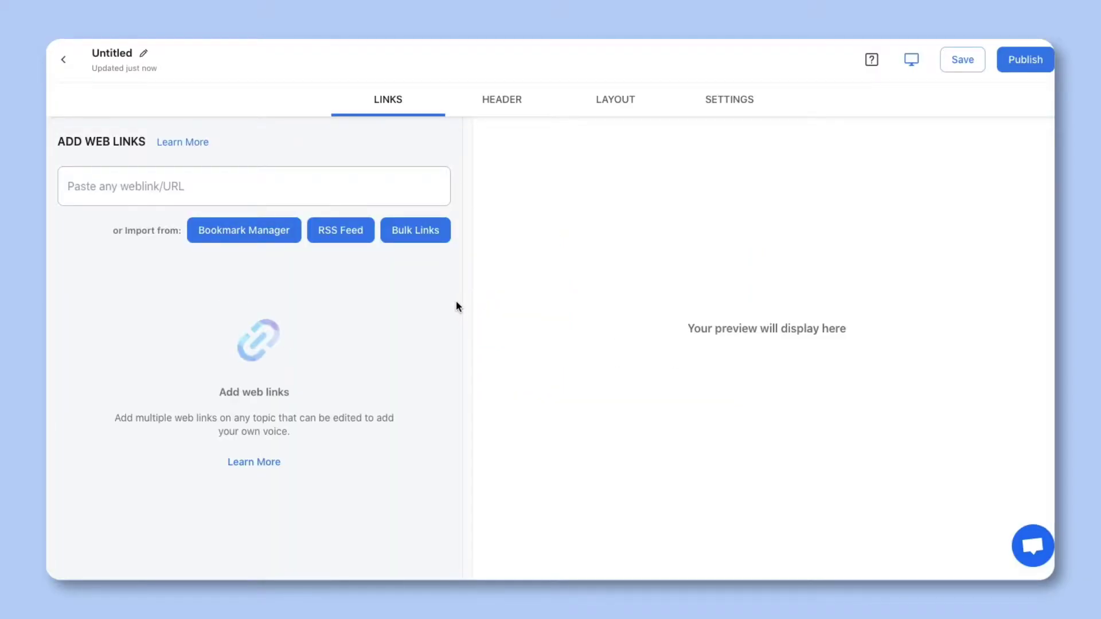
Step: Focus the weblink field to paste the seven space-news article links
left_click(150, 184)
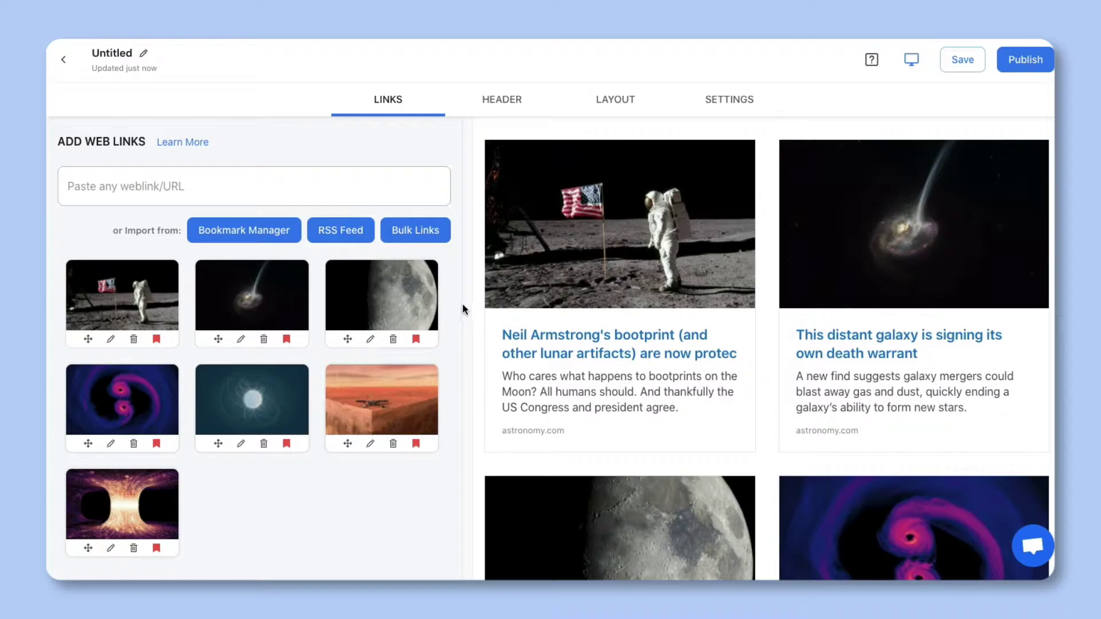
left_click(109, 341)
left_click(383, 267)
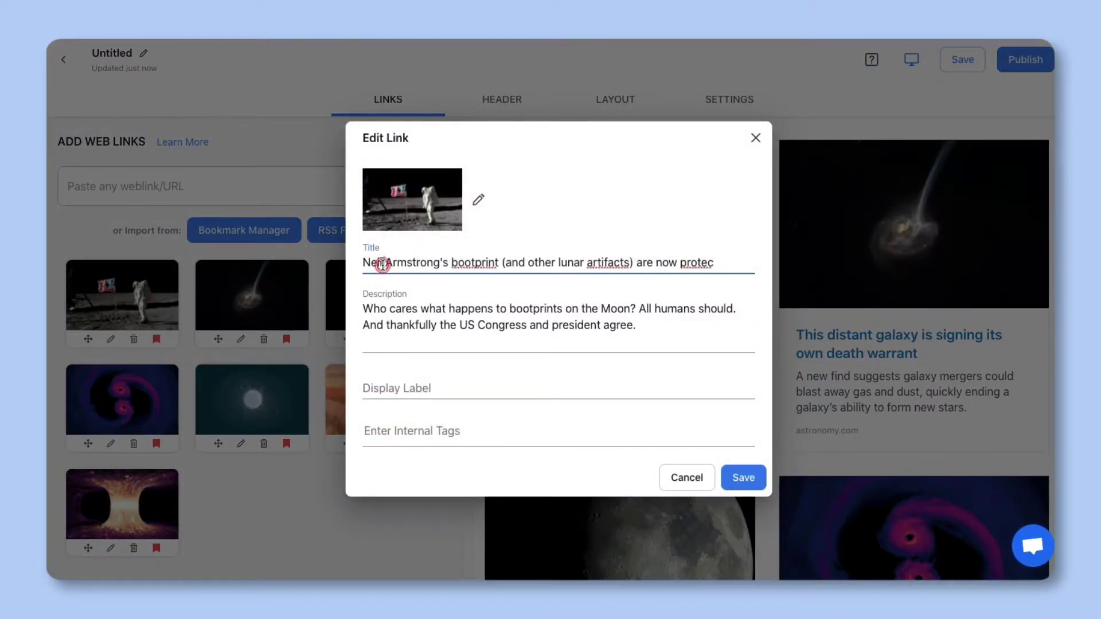
triple_click(383, 267)
left_click(392, 310)
triple_click(392, 310)
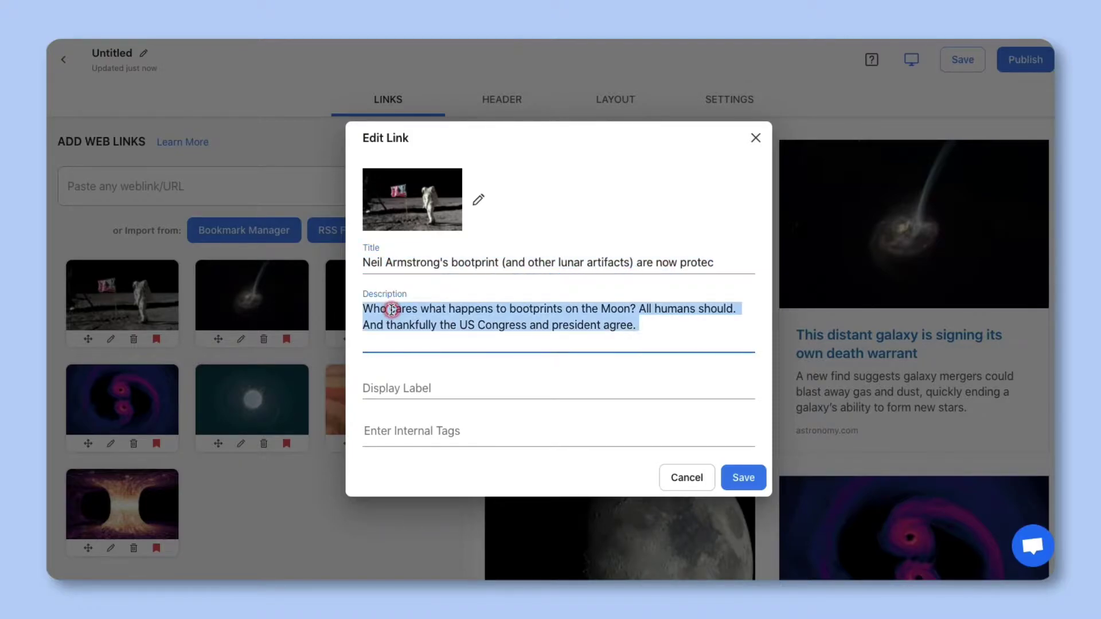
left_click(478, 200)
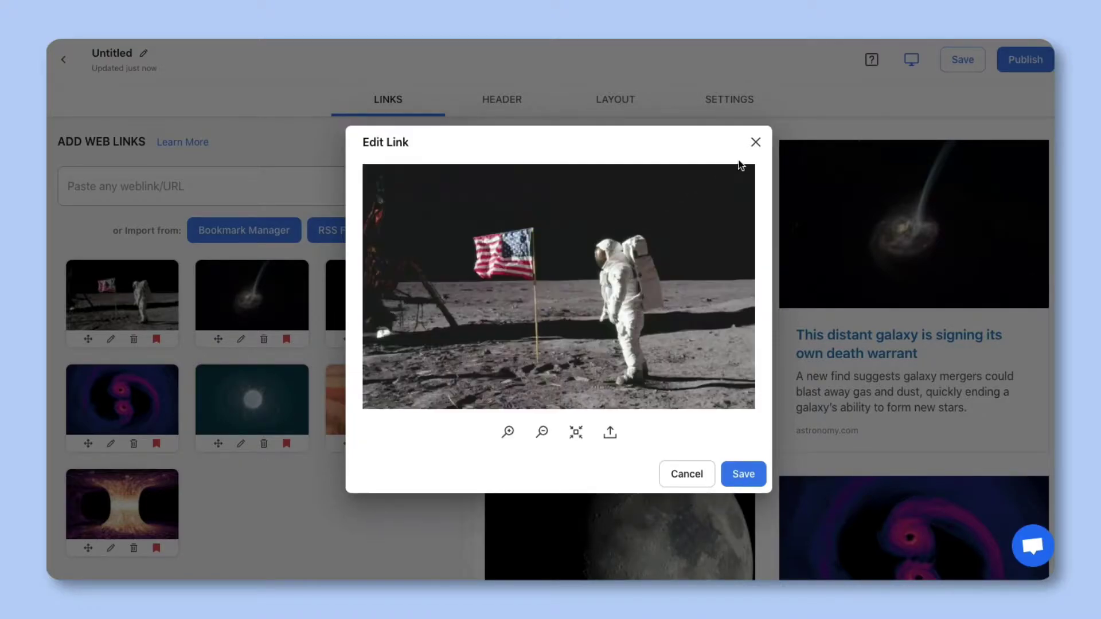
left_click(755, 143)
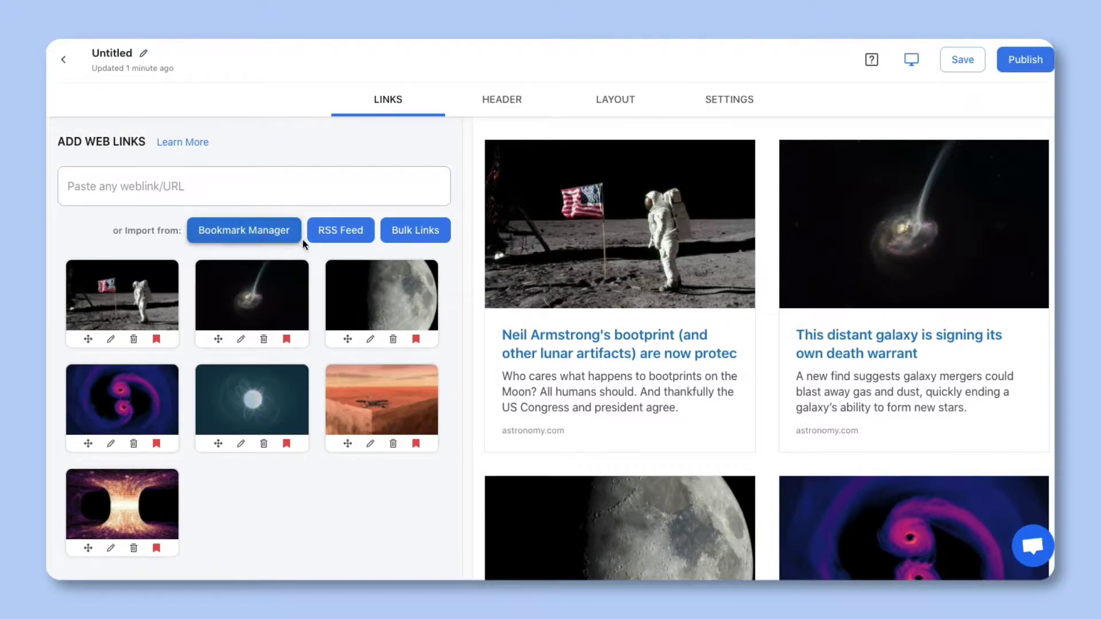
key("super+shift+f")
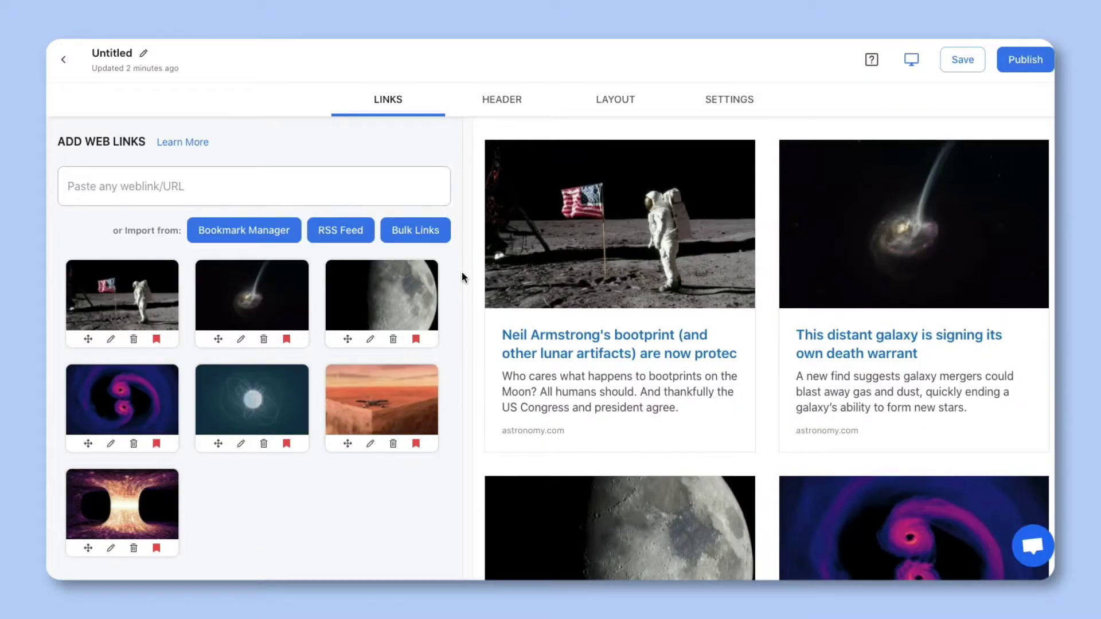
left_click(462, 270)
left_click(502, 99)
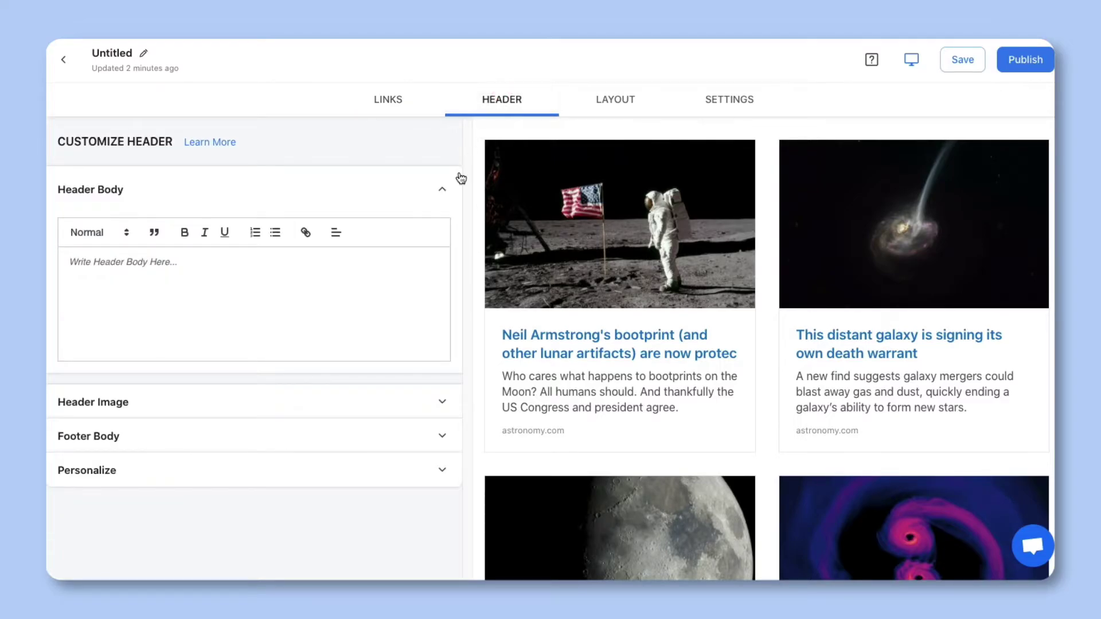
Step: Upload the Space Curiosity banner as the header image and fill in the header body heading
left_click(438, 396)
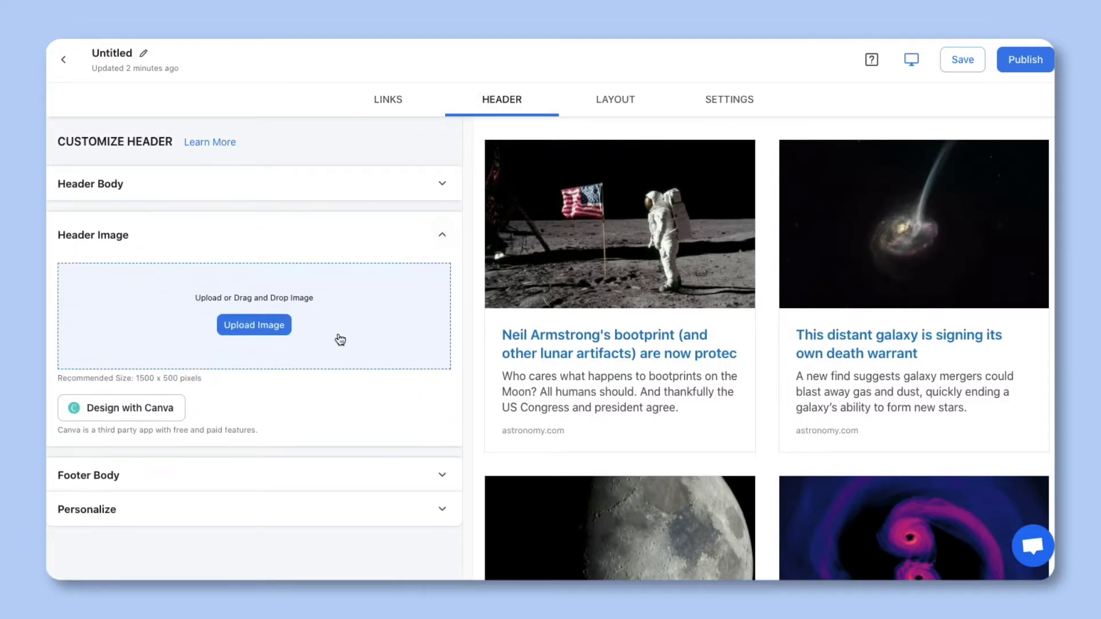
left_click(283, 339)
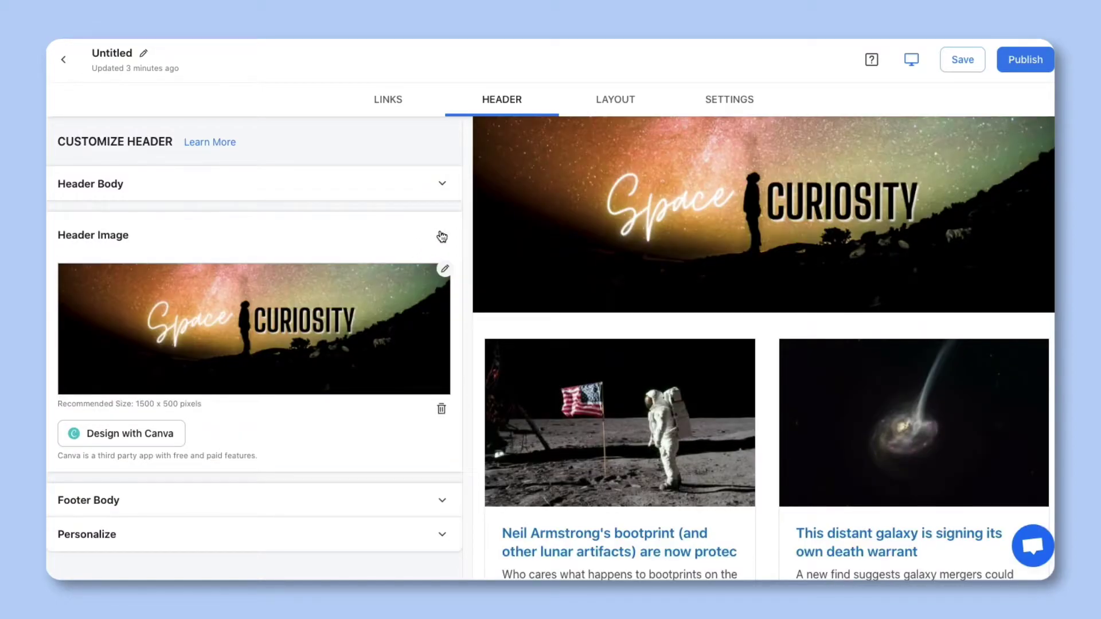
left_click(442, 236)
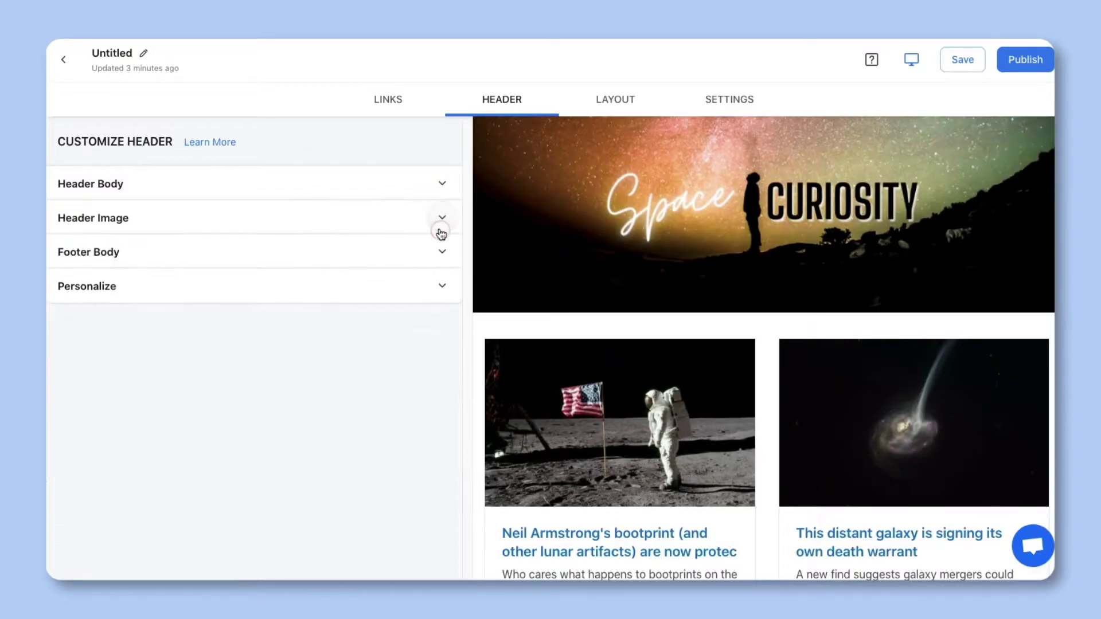
left_click(444, 187)
left_click(443, 185)
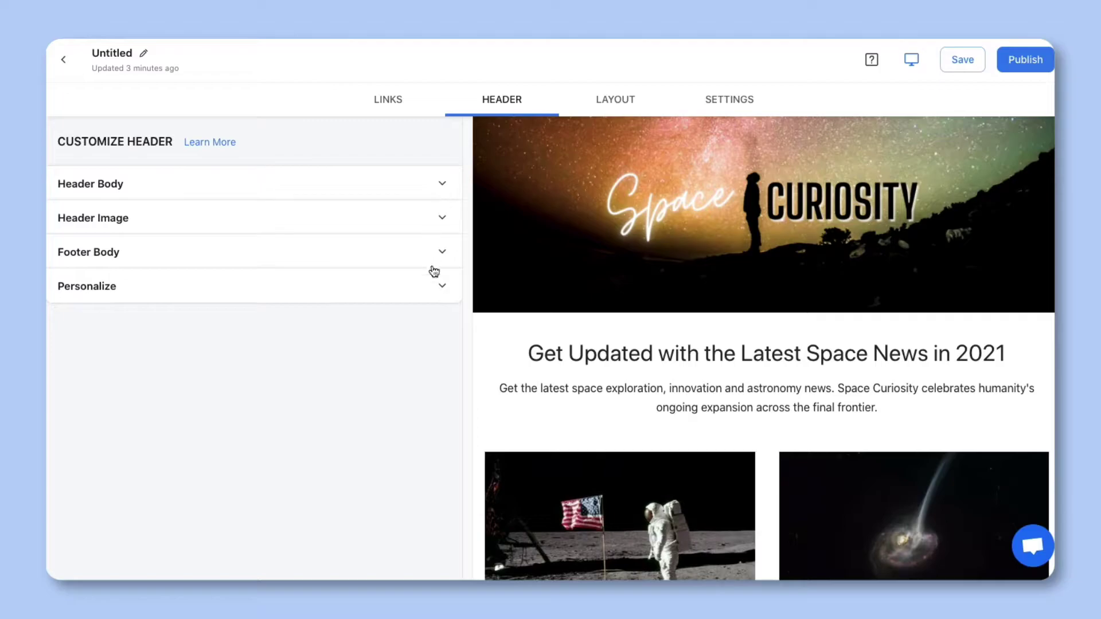
Step: Switch Personalize profile on and back off, leaving the author profile hidden
left_click(439, 289)
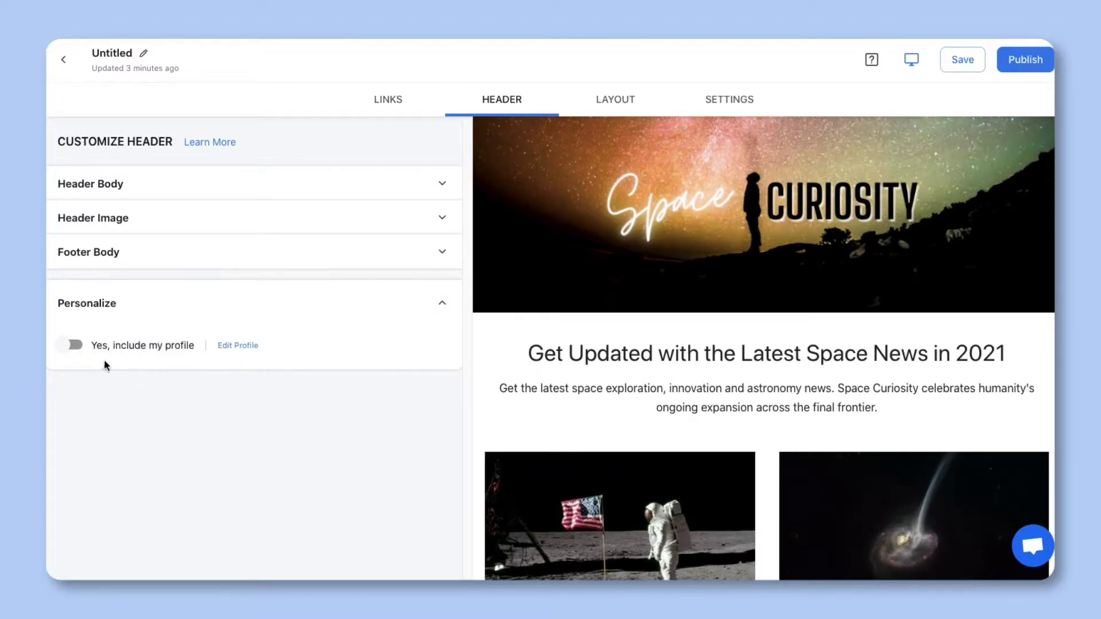
left_click(67, 348)
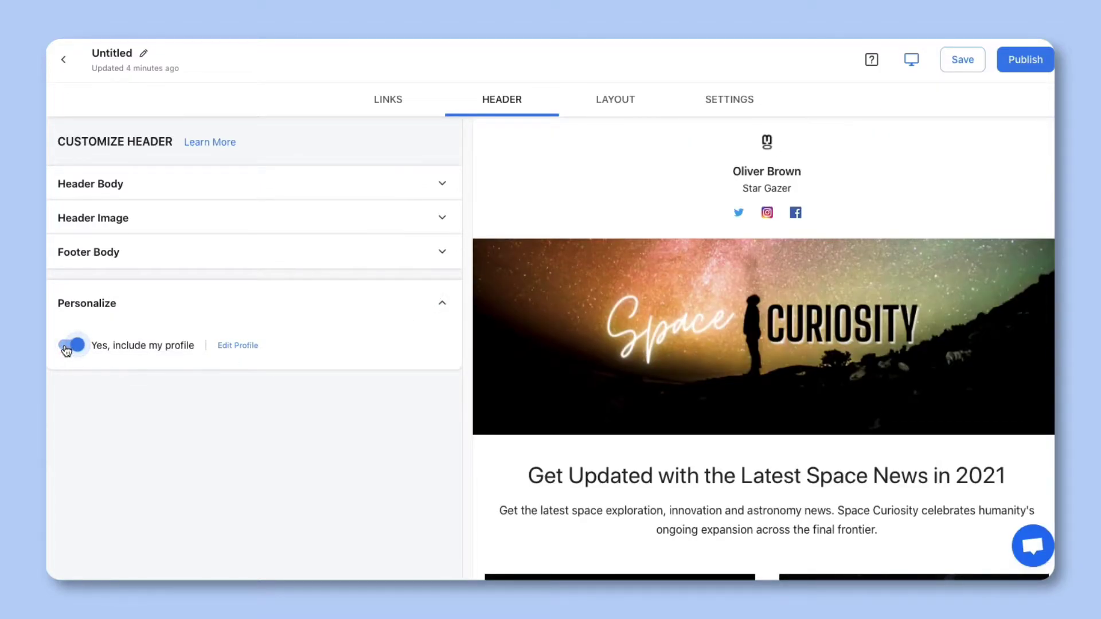
left_click(67, 347)
left_click(441, 304)
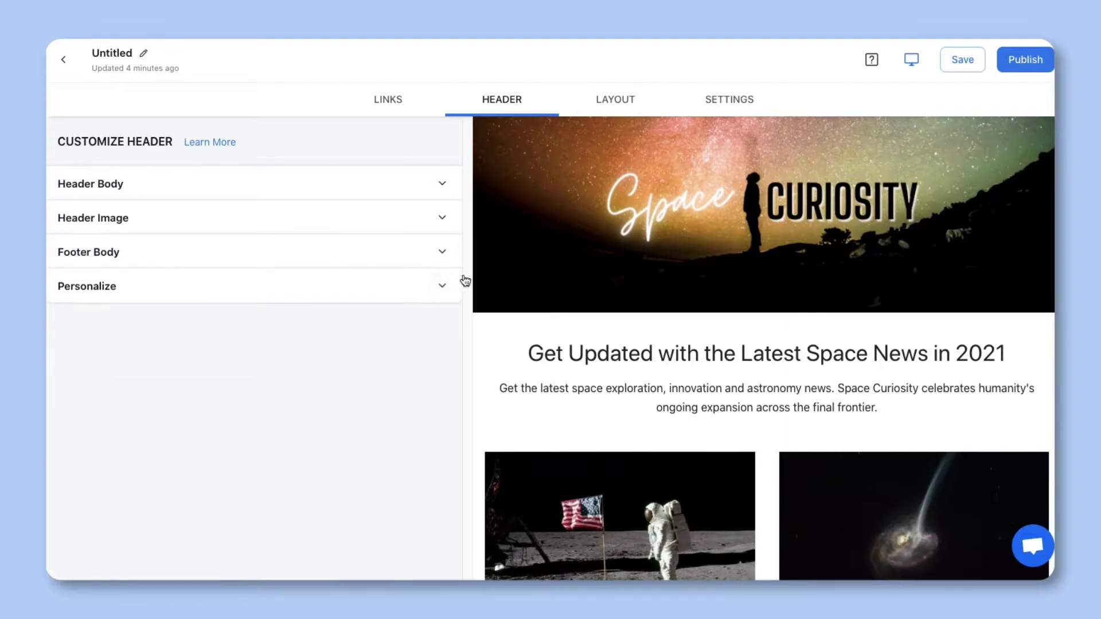
Step: Apply the Ziro web-page layout from the 2 Column category to the post's article cards
left_click(610, 105)
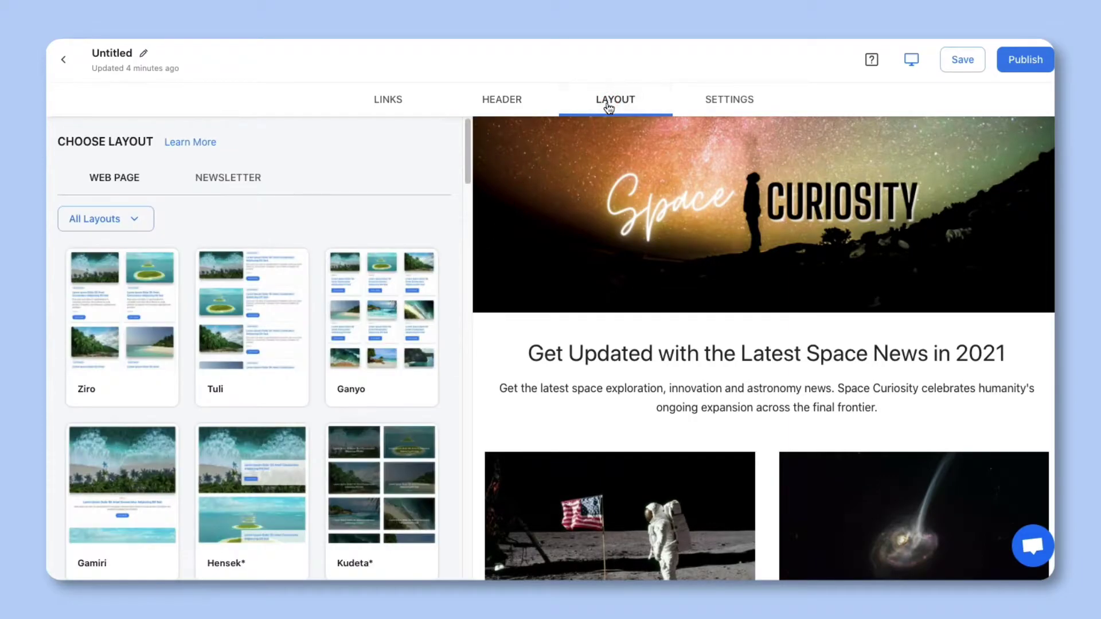
left_click(246, 182)
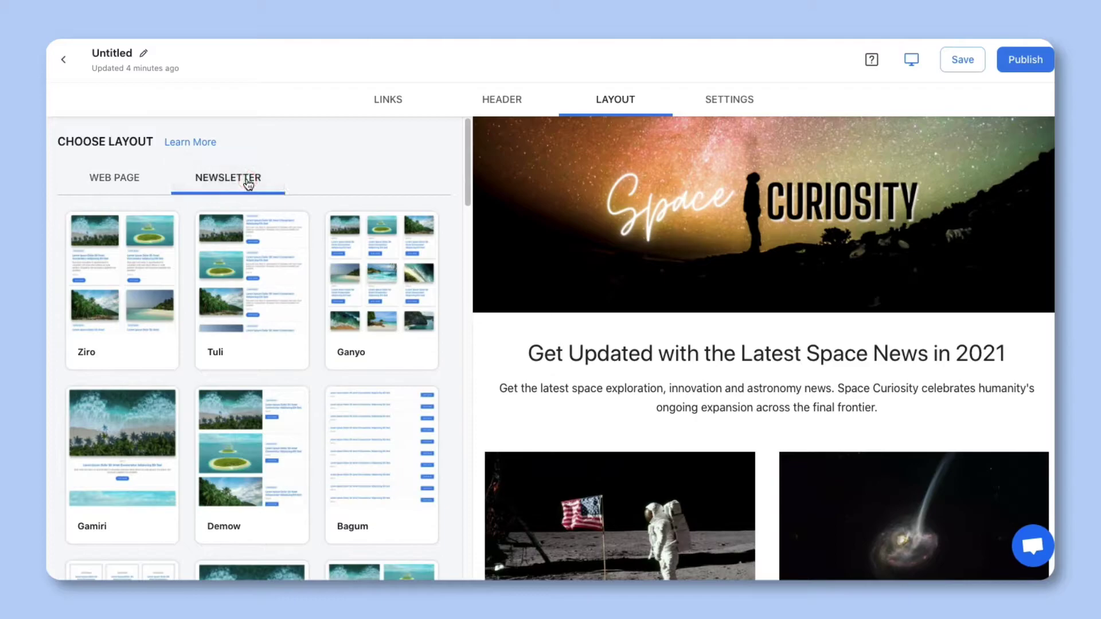
middle_click(450, 233)
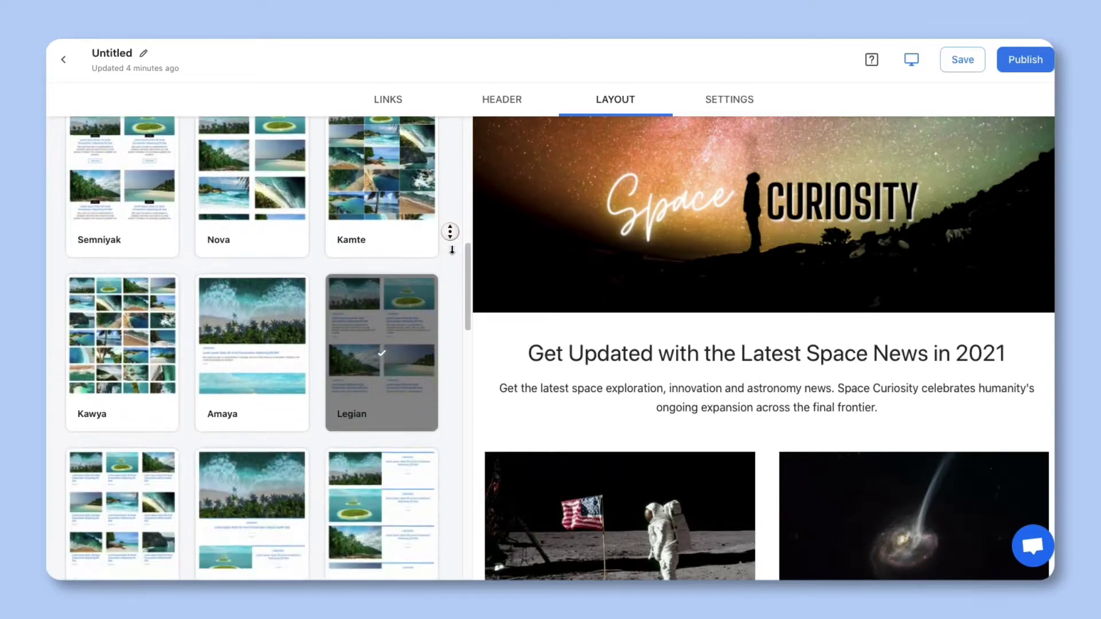
left_click(452, 251)
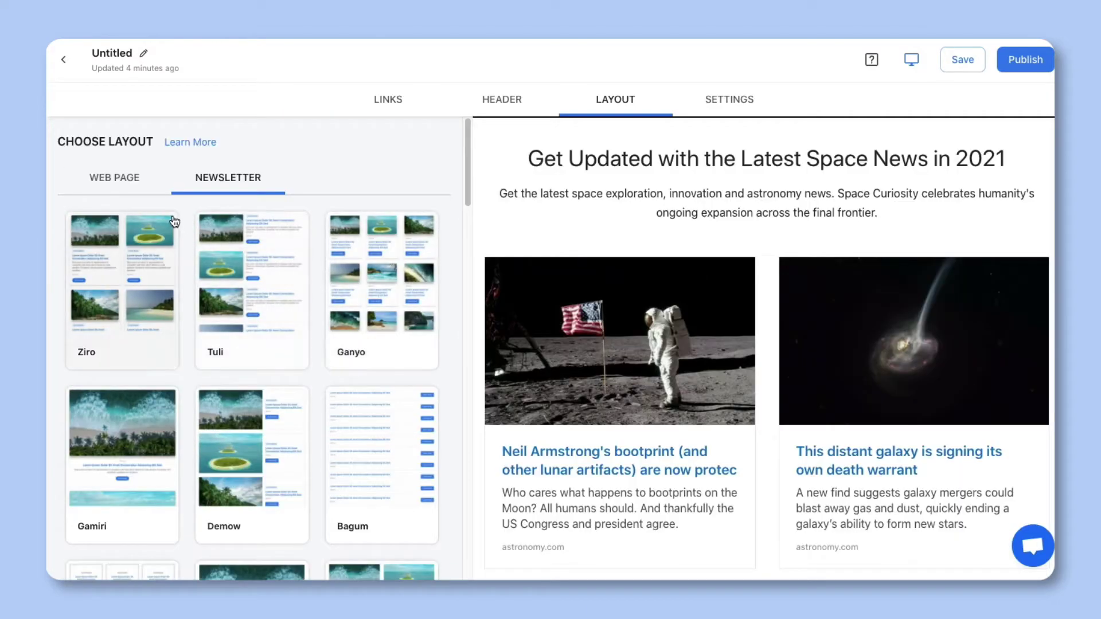
left_click(137, 179)
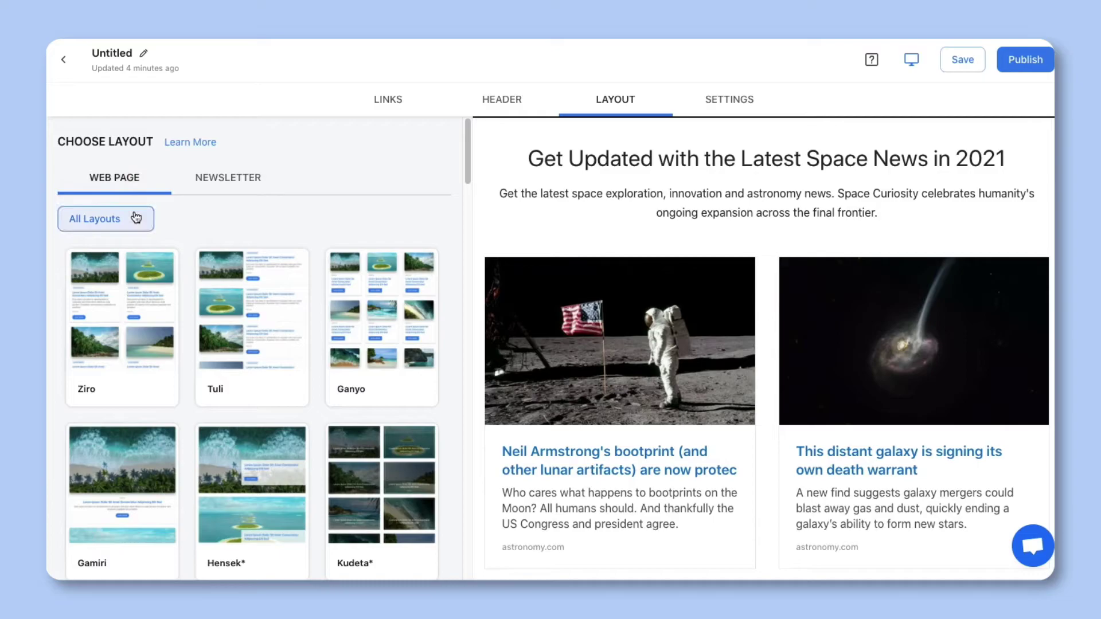
left_click(135, 221)
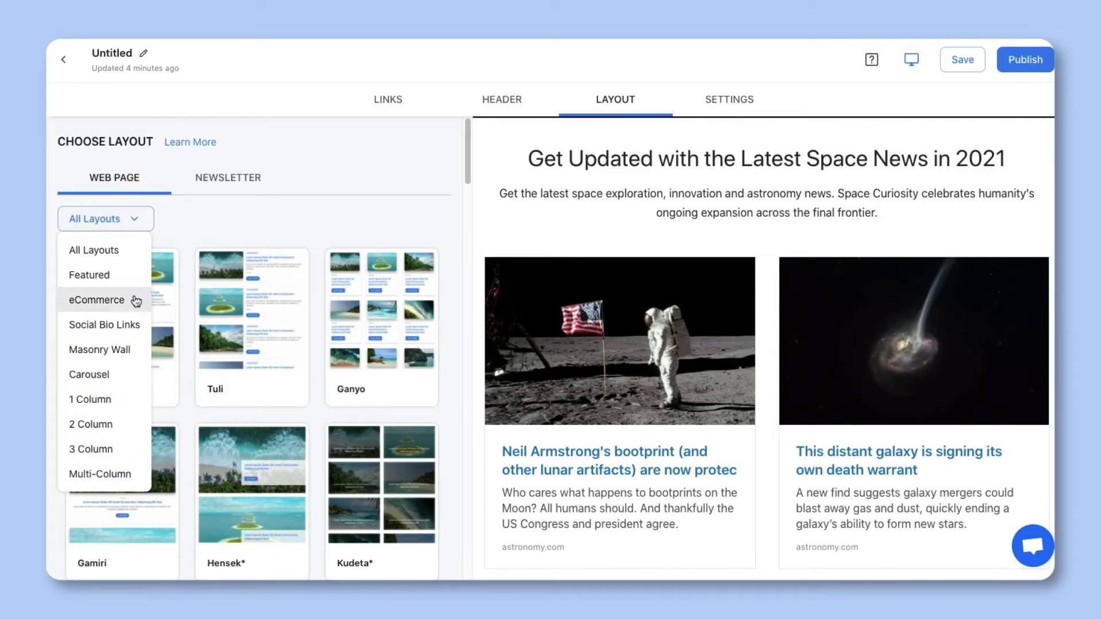
left_click(136, 301)
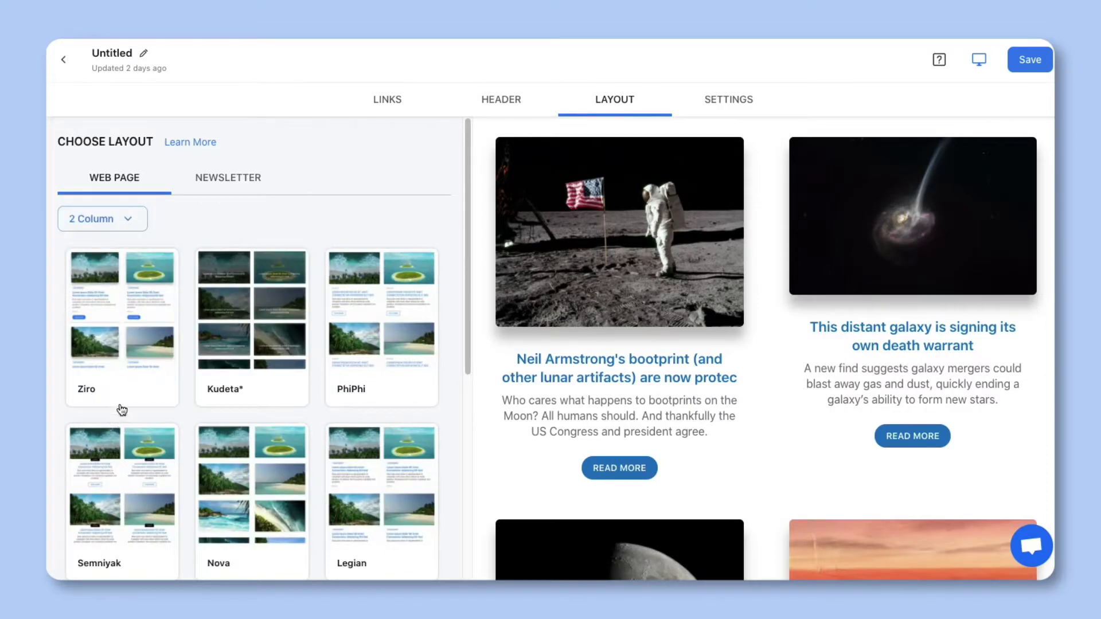
left_click(128, 359)
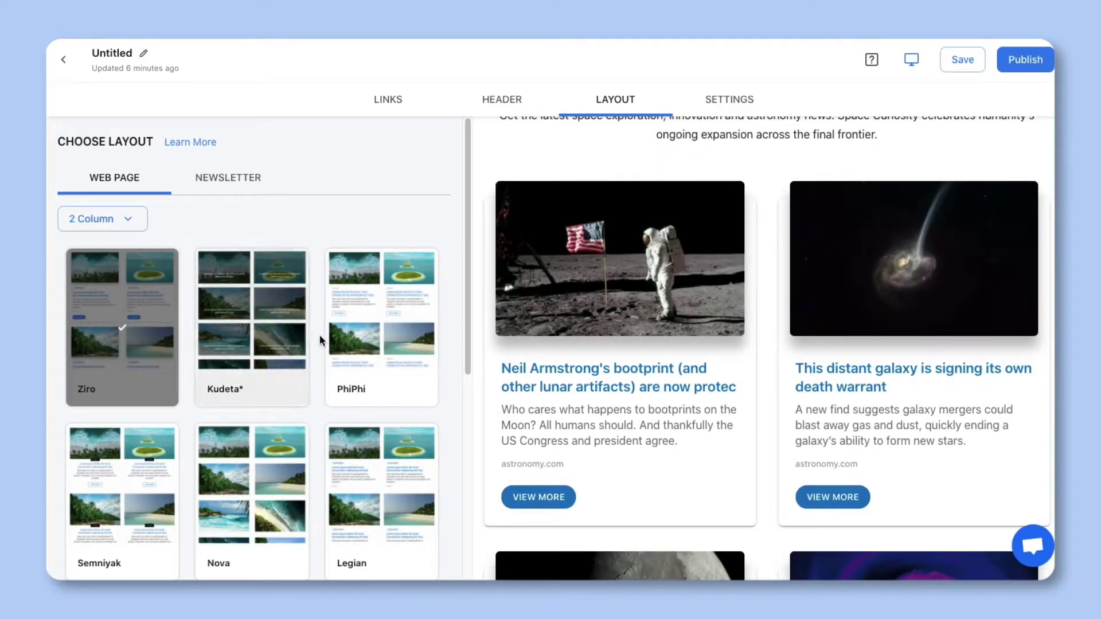
middle_click(480, 328)
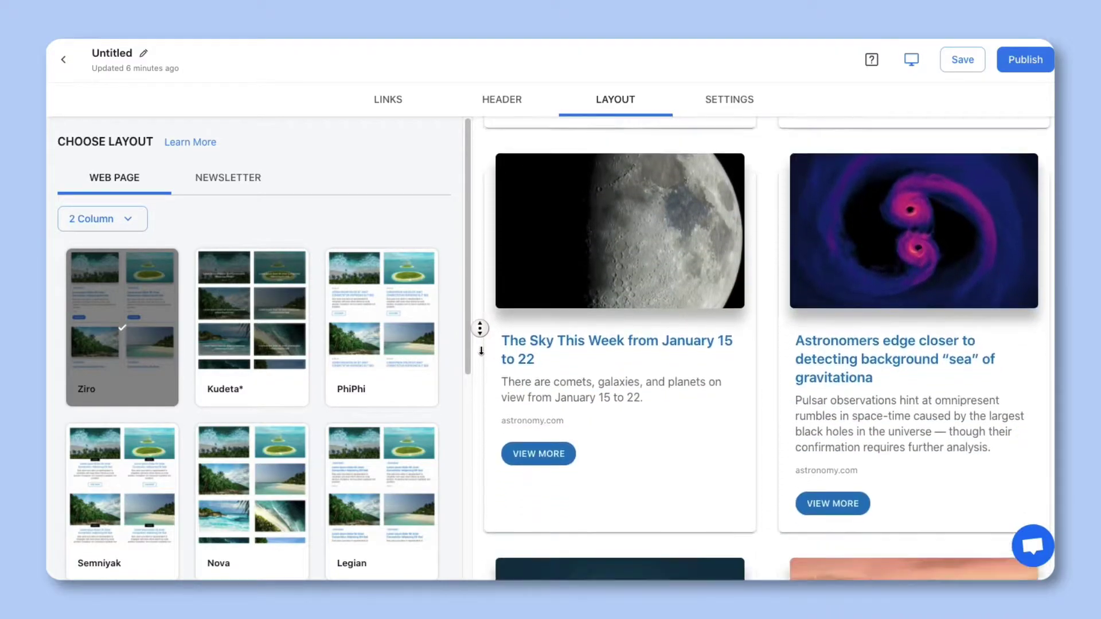
left_click(481, 348)
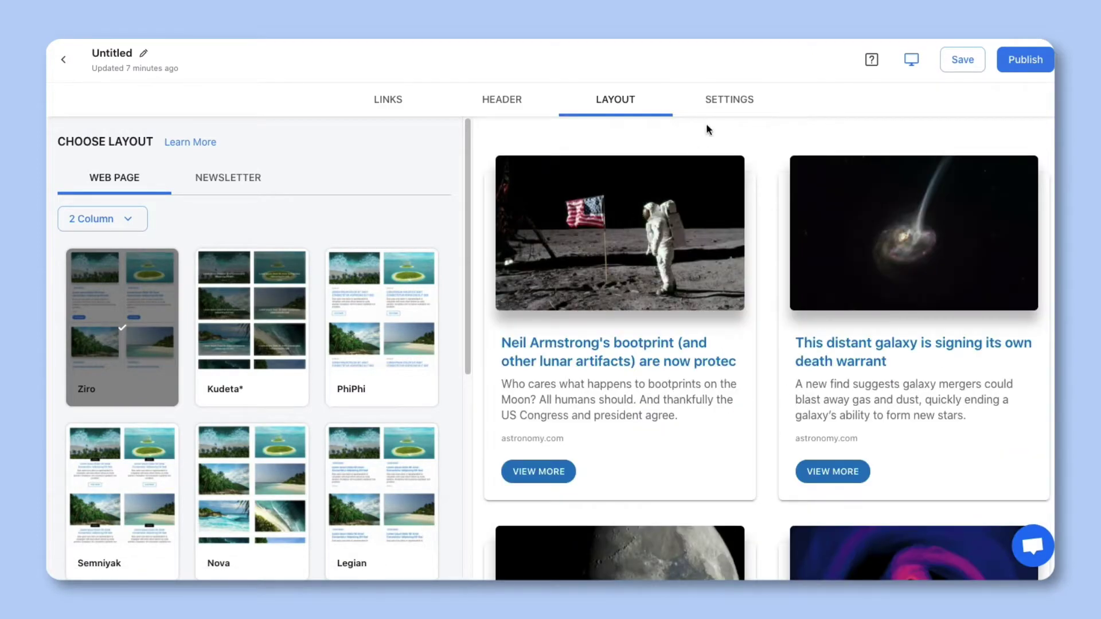
left_click(723, 109)
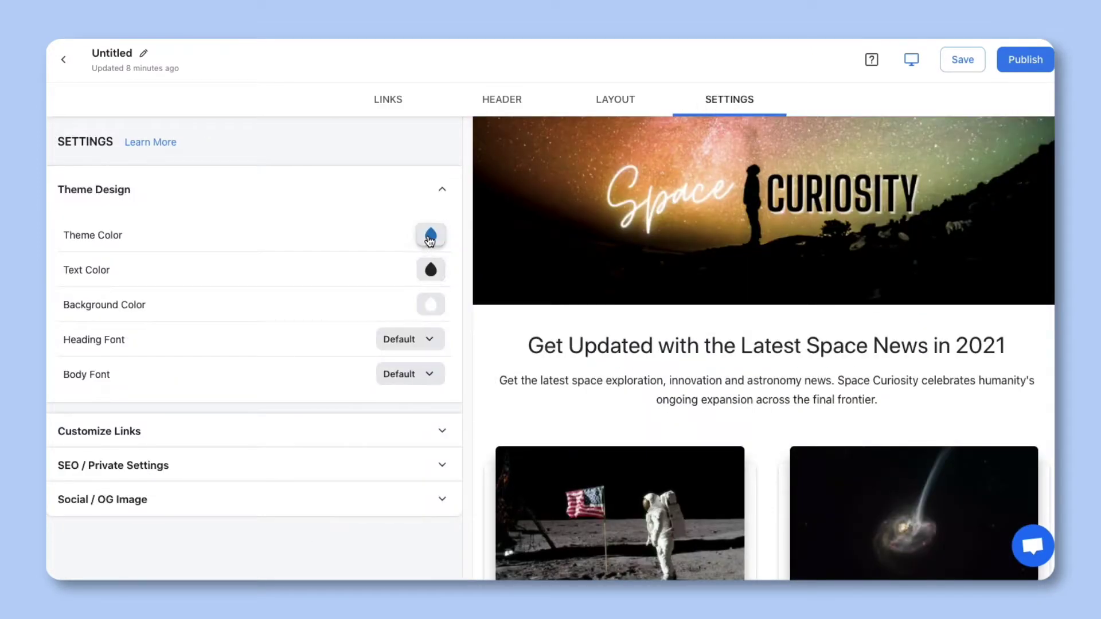
Step: Set the theme colour to lighter blue 24A9FF and the text colour to near white
left_click(430, 236)
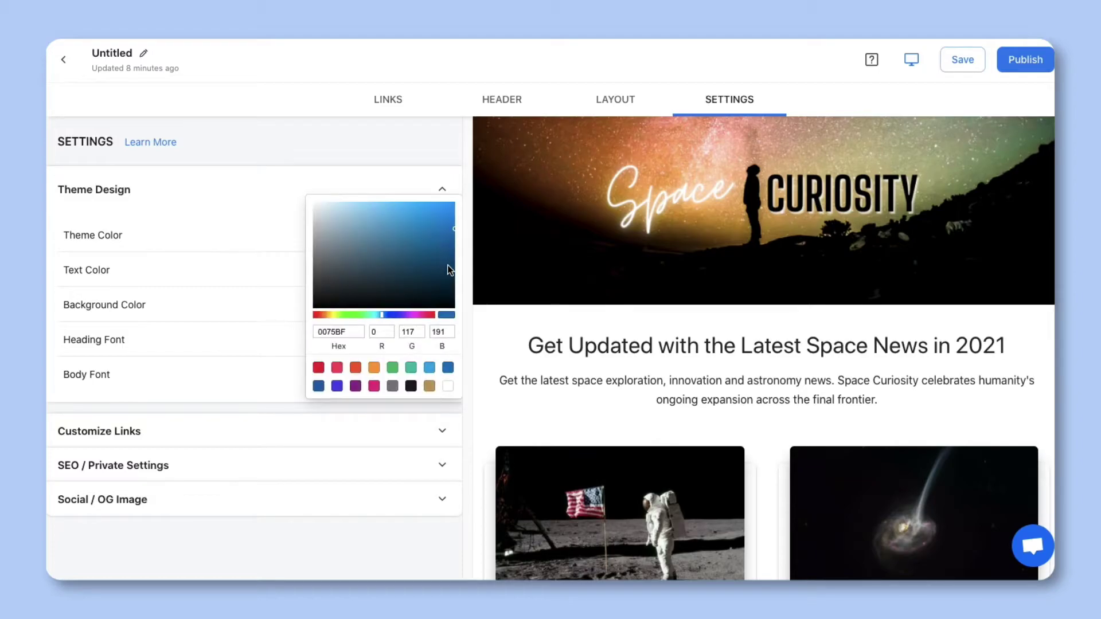
left_click_drag(450, 230, 437, 202)
left_click(474, 215)
left_click(430, 270)
left_click(322, 270)
left_click_drag(316, 245, 317, 186)
left_click(420, 185)
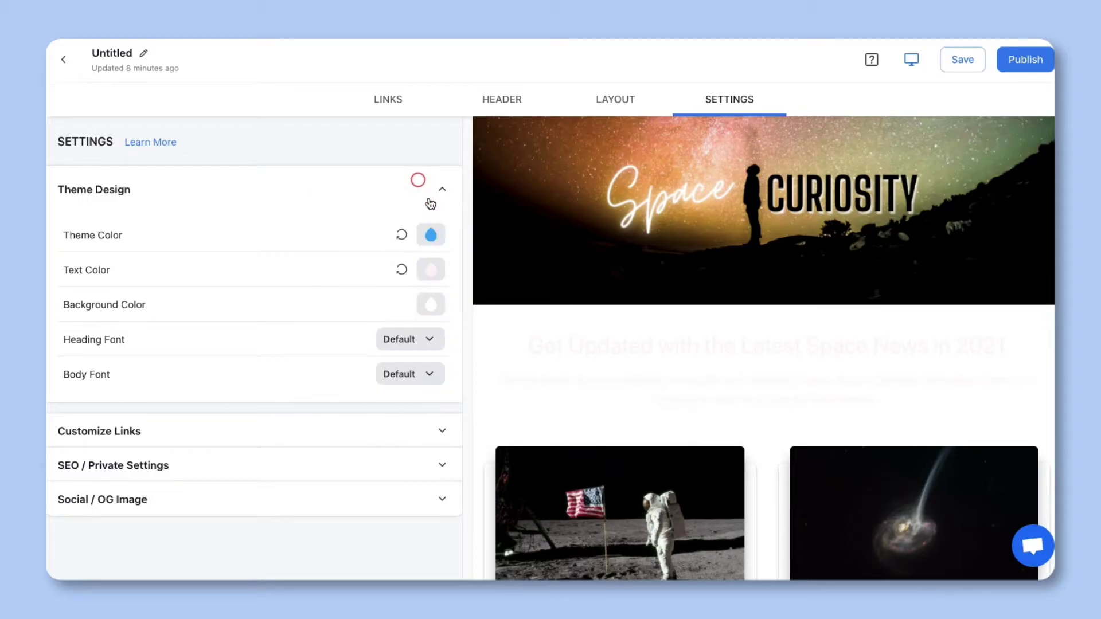
left_click(431, 305)
Step: Make the background black (000000), with Montserrat heading font and Roboto body font
left_click_drag(333, 284, 313, 312)
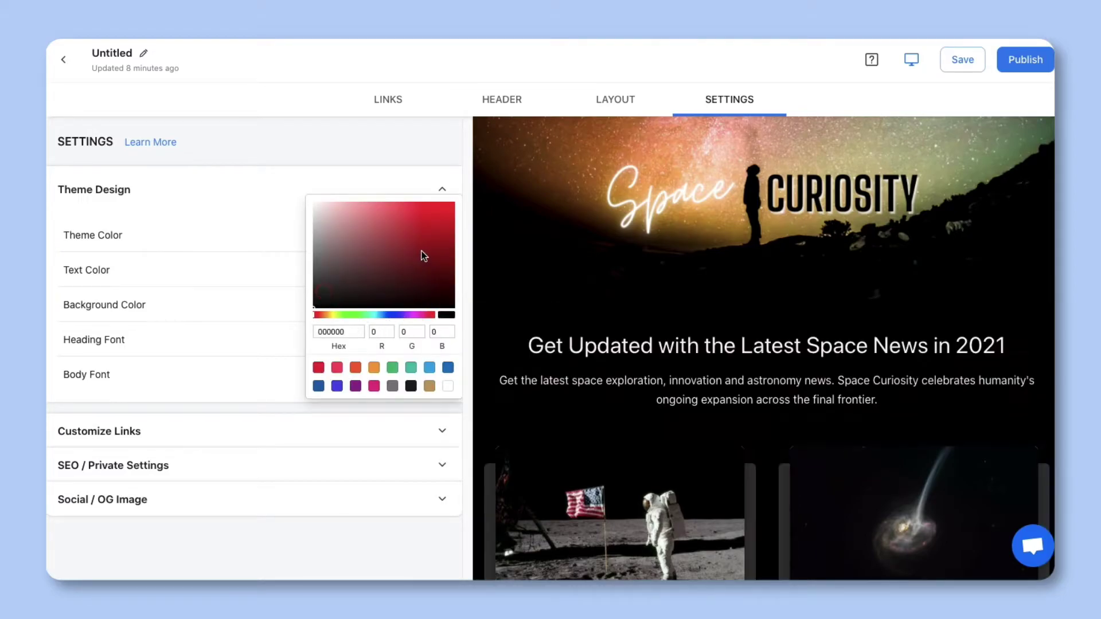
left_click(466, 247)
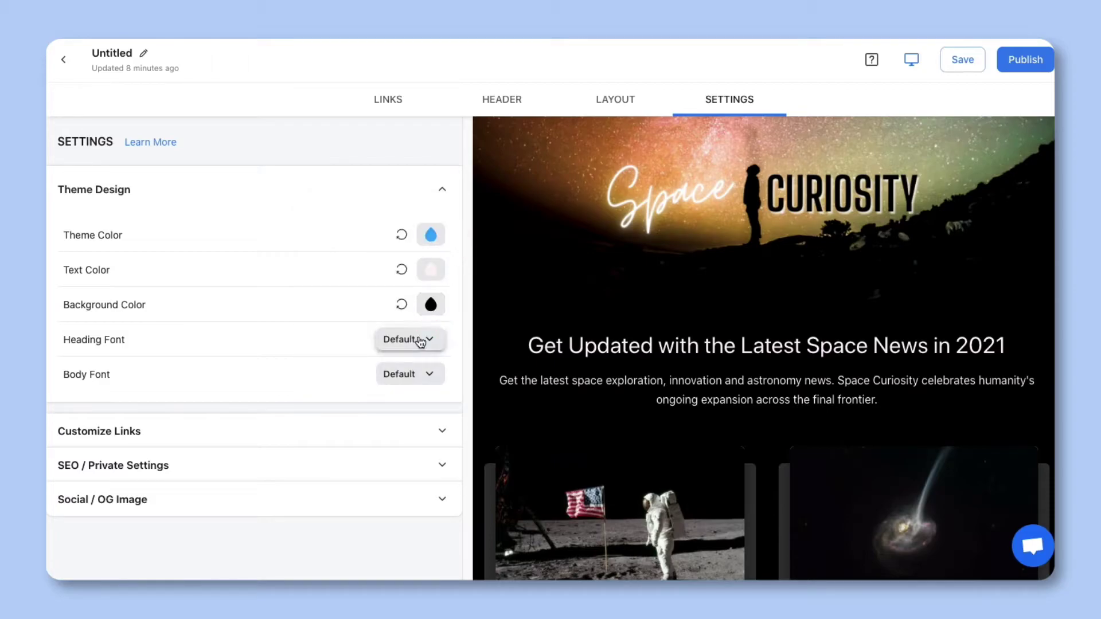
left_click(421, 342)
left_click(427, 258)
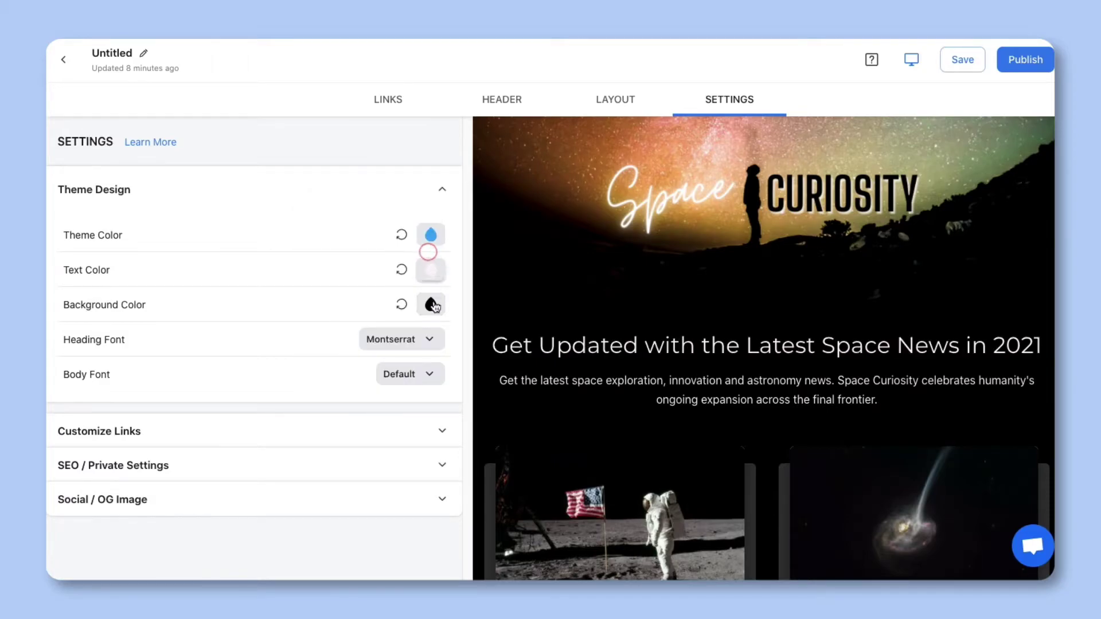
left_click(419, 376)
left_click(419, 342)
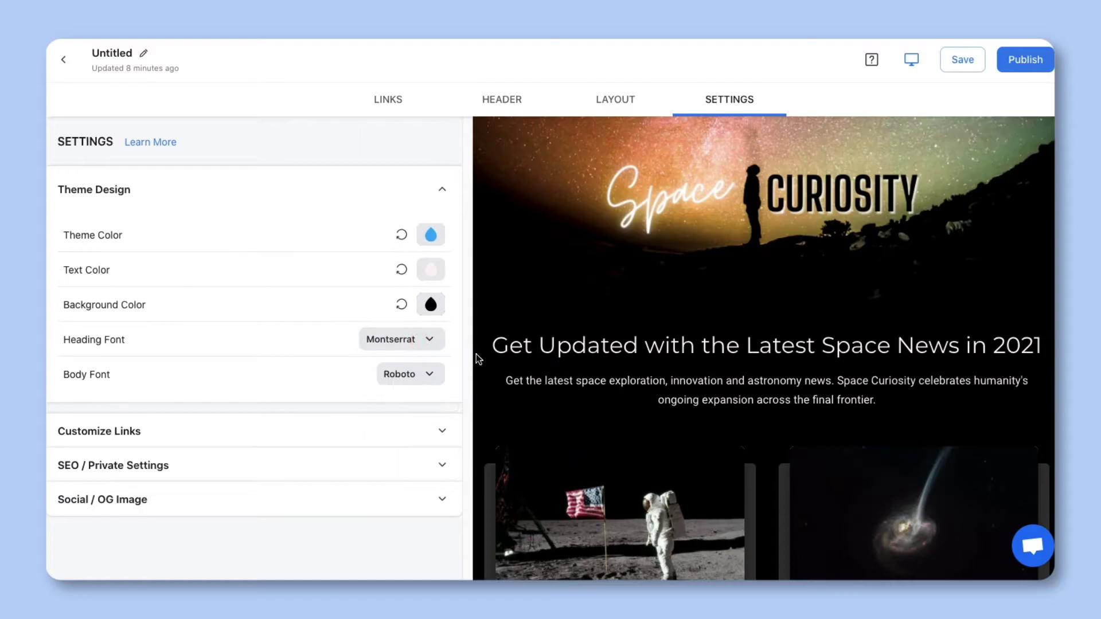
scroll(490, 363, "down", 5)
left_click(450, 431)
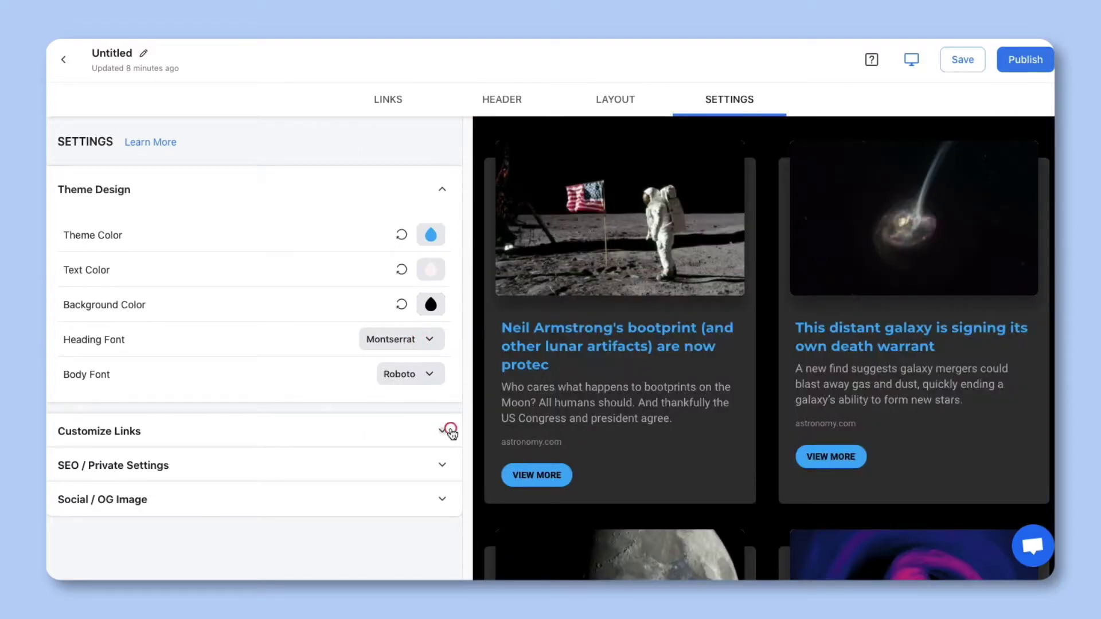
Step: Set the article Button Text to READ MORE in place of VIEW MORE
left_click(383, 342)
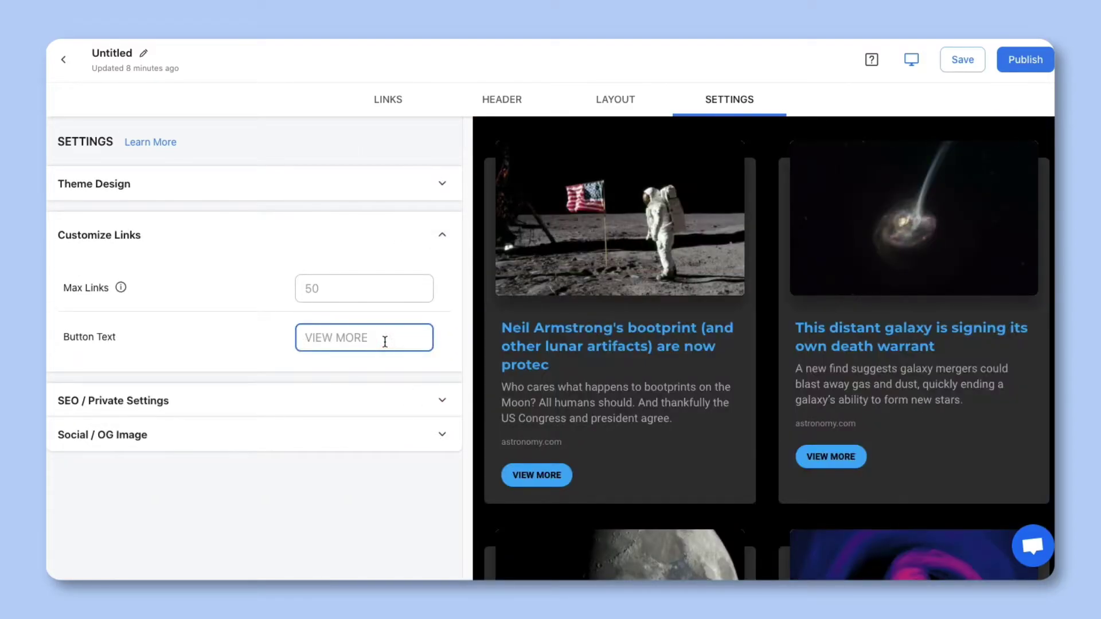
type("READ")
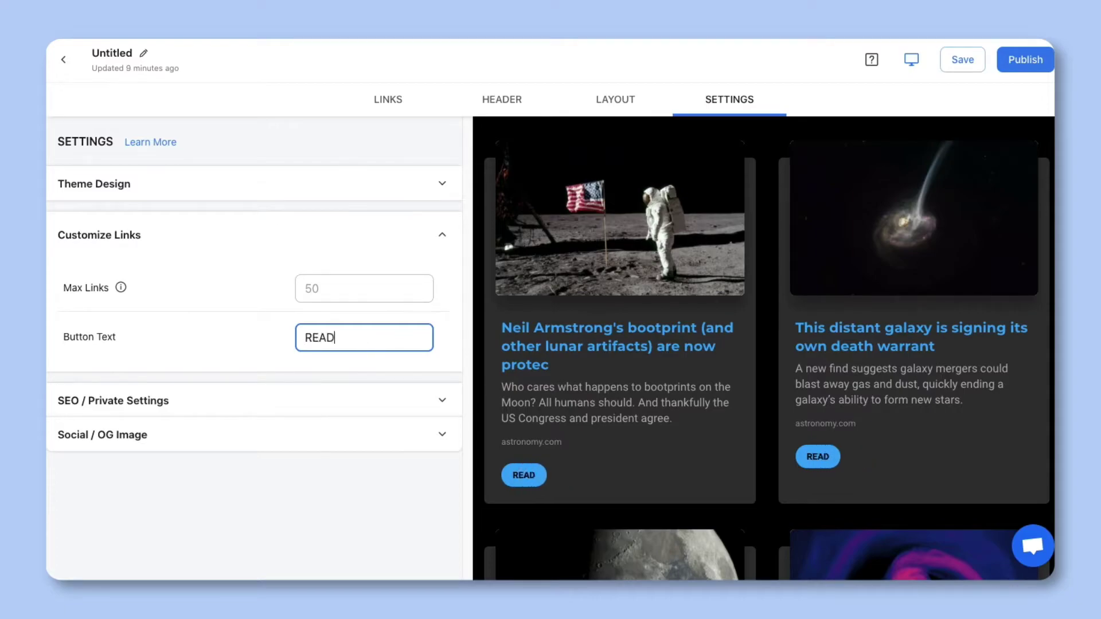
type(" MORE")
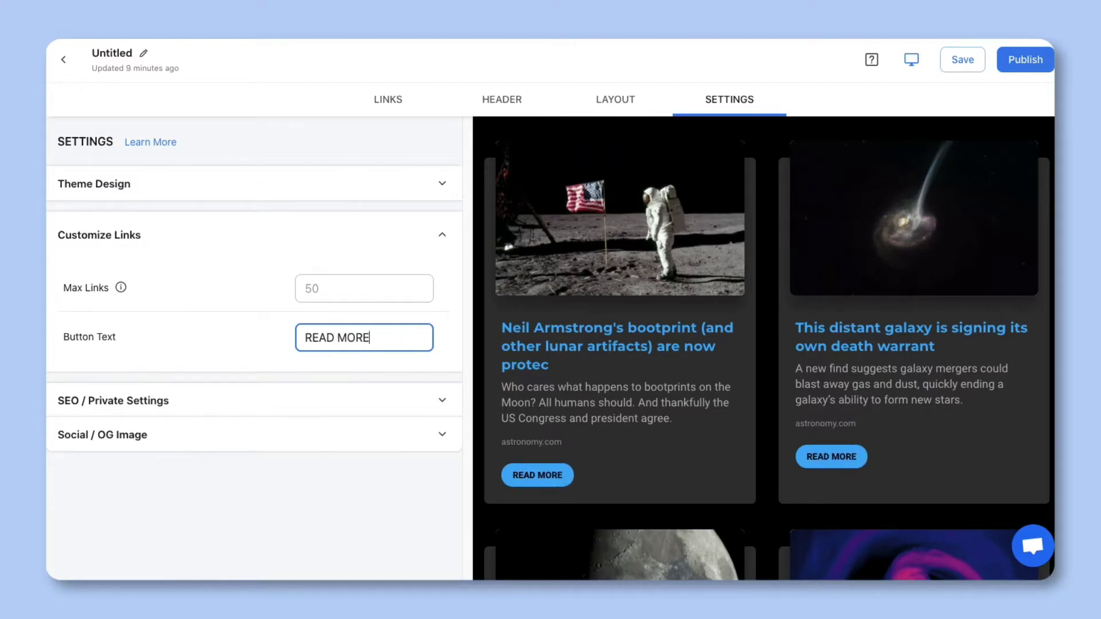
left_click(444, 318)
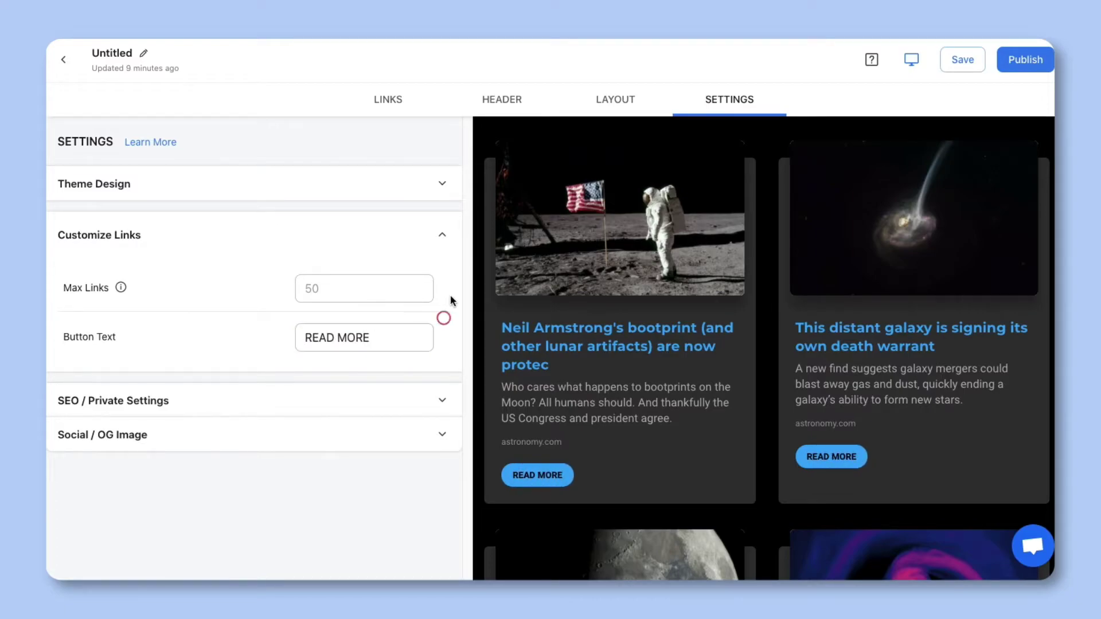
left_click(442, 235)
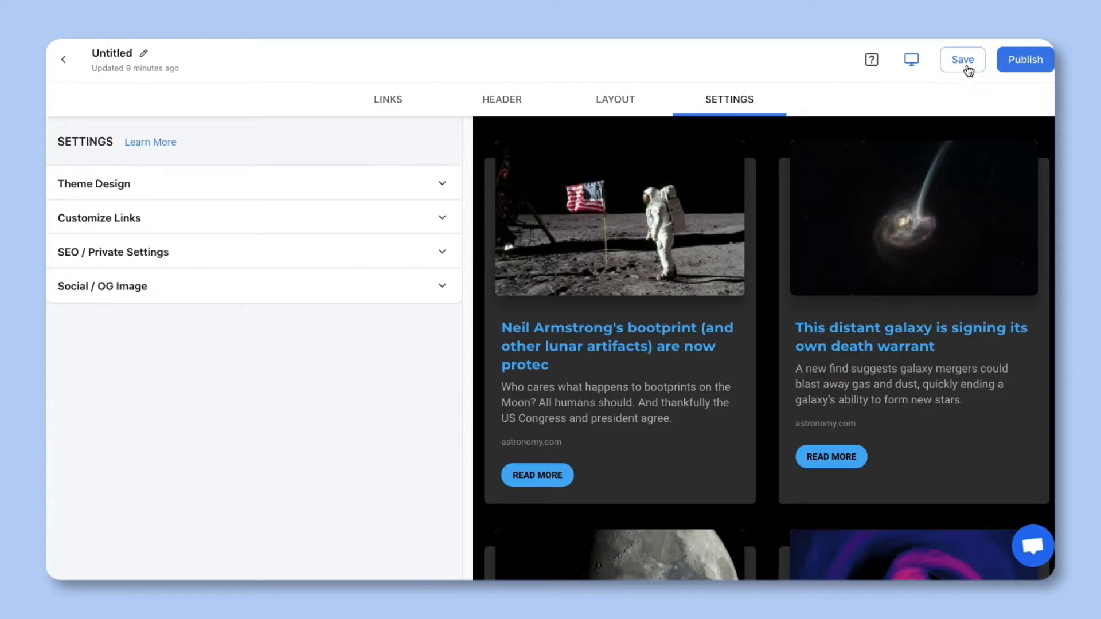
Step: Publish the post and show the Share Post dialog's NEWSLETTER export options
left_click(1016, 57)
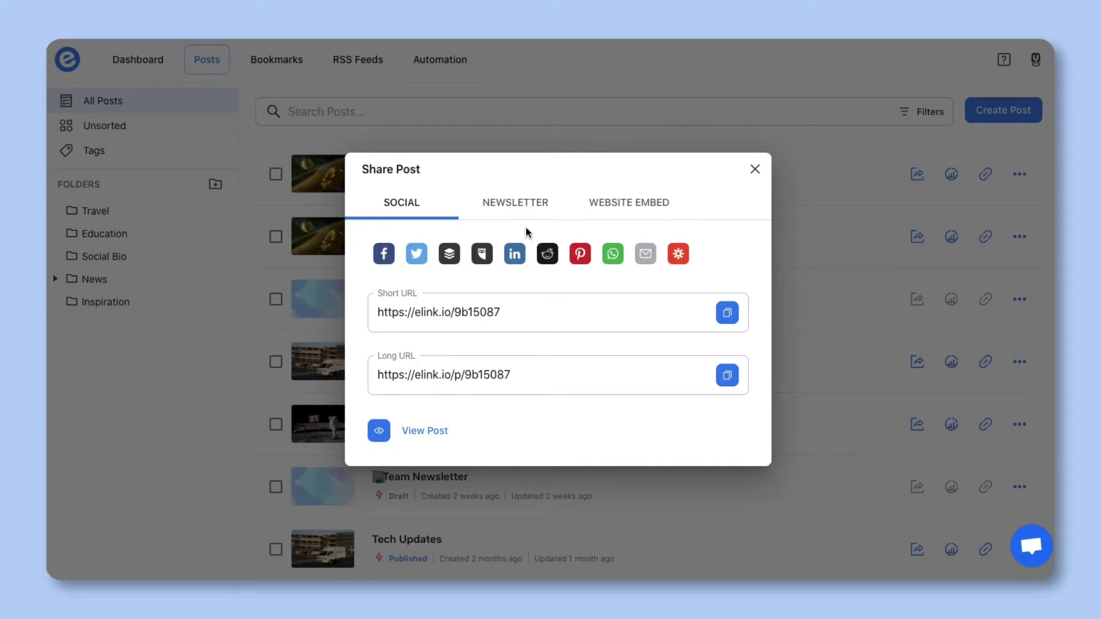
left_click(519, 207)
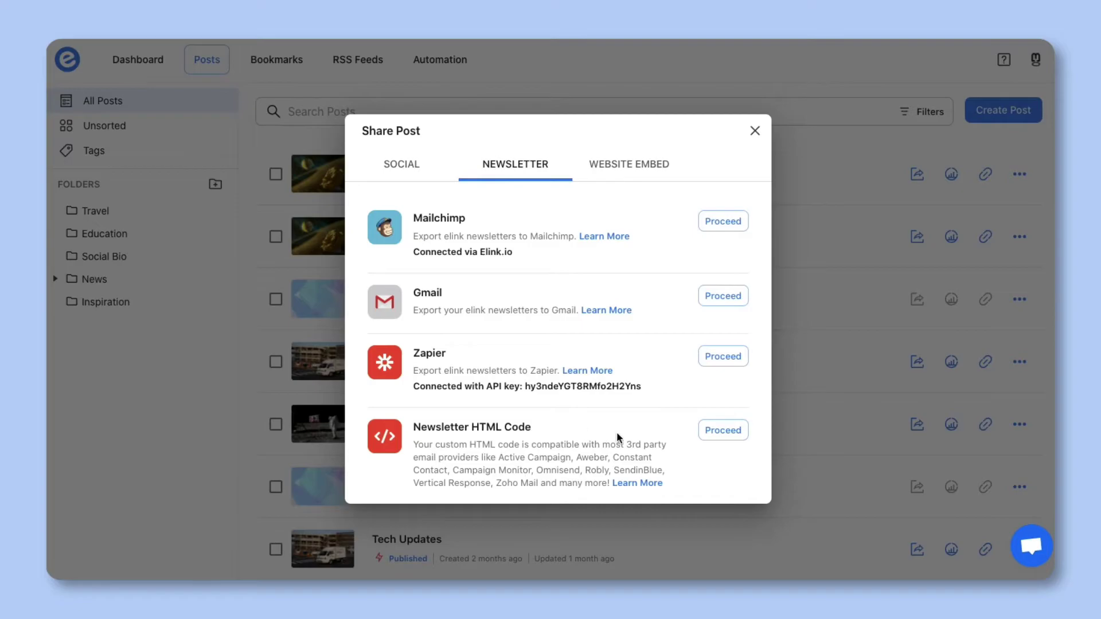
Step: Copy the newsletter HTML code to the clipboard, then expand Email Templates in EasySendy Pro
left_click(710, 434)
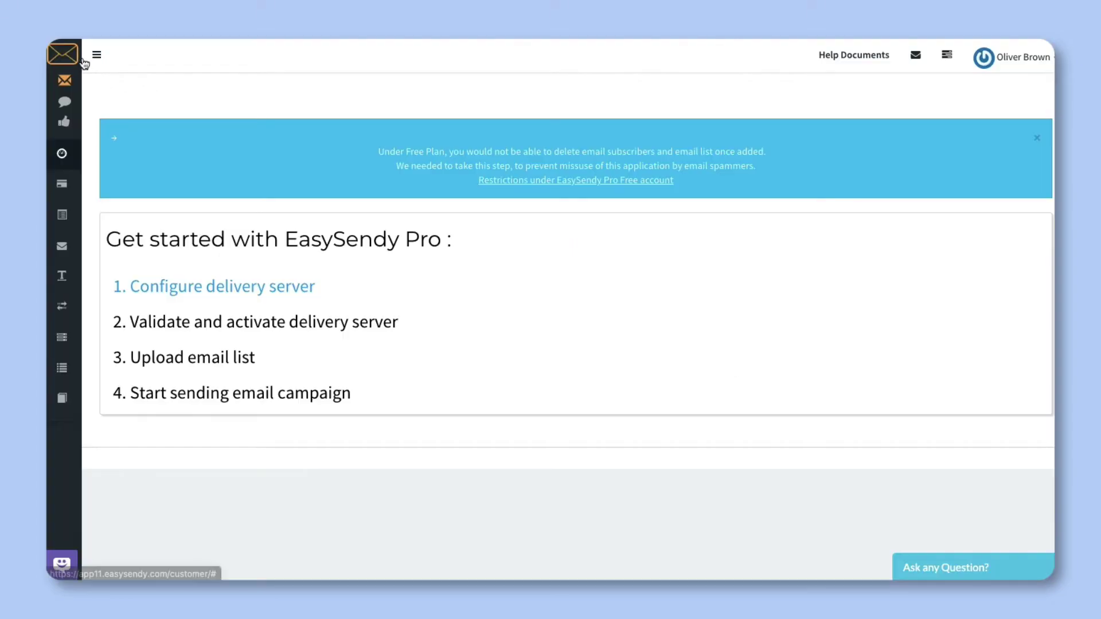
left_click(89, 56)
left_click(99, 253)
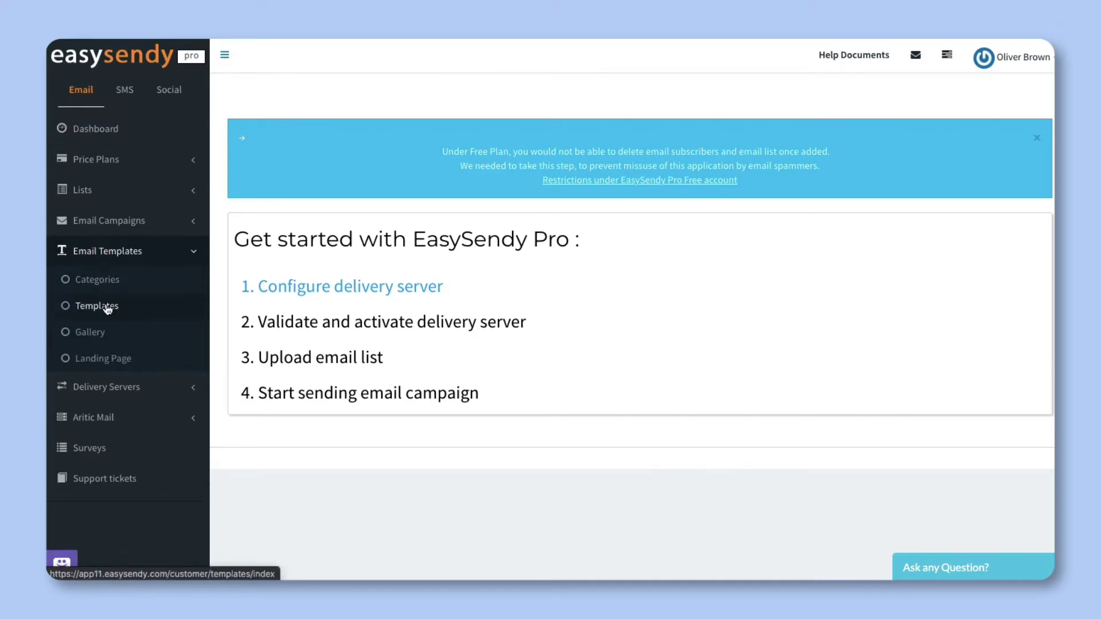
Step: Start a new email template in the Template Builder and switch its content to Source view
left_click(107, 308)
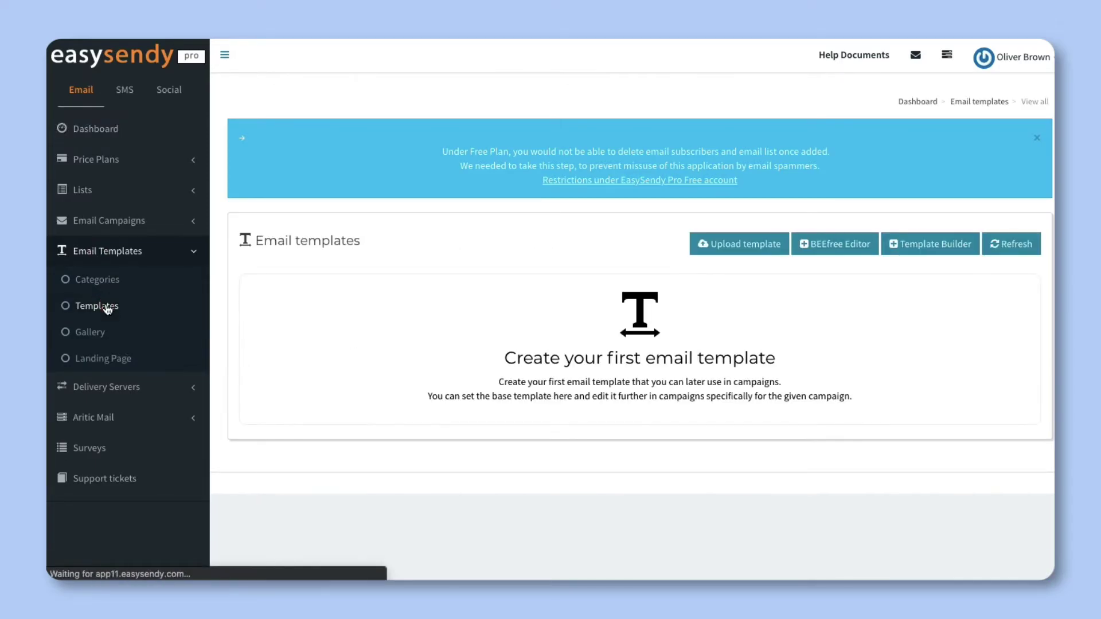
left_click(901, 253)
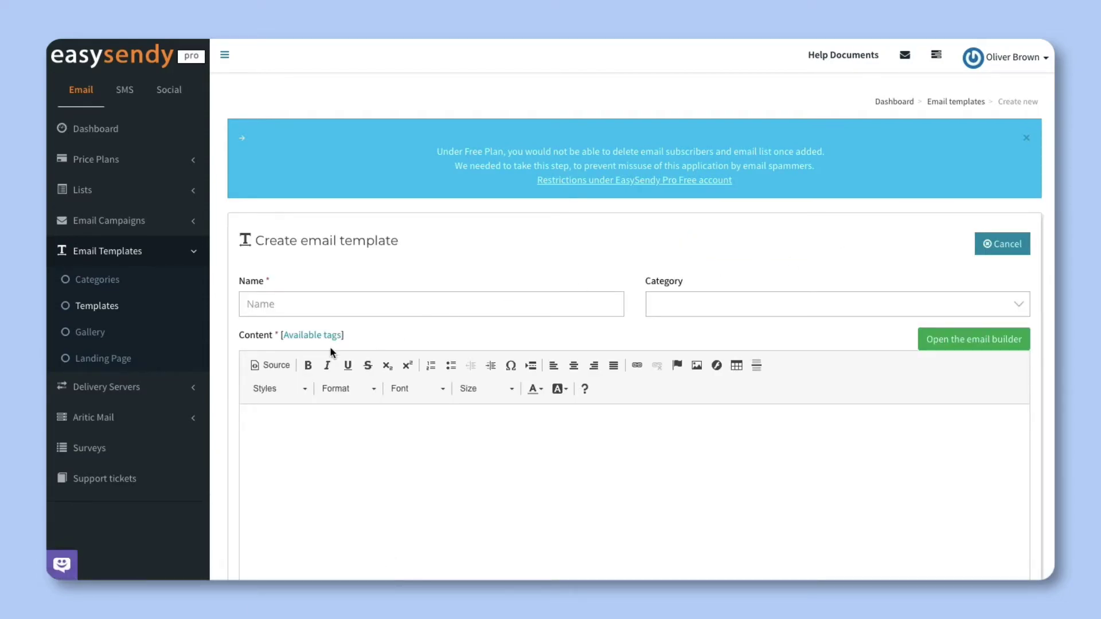
left_click(277, 365)
Step: Paste the copied newsletter HTML at the start of the skeleton code, then return to rendered view
left_click_drag(344, 508, 276, 412)
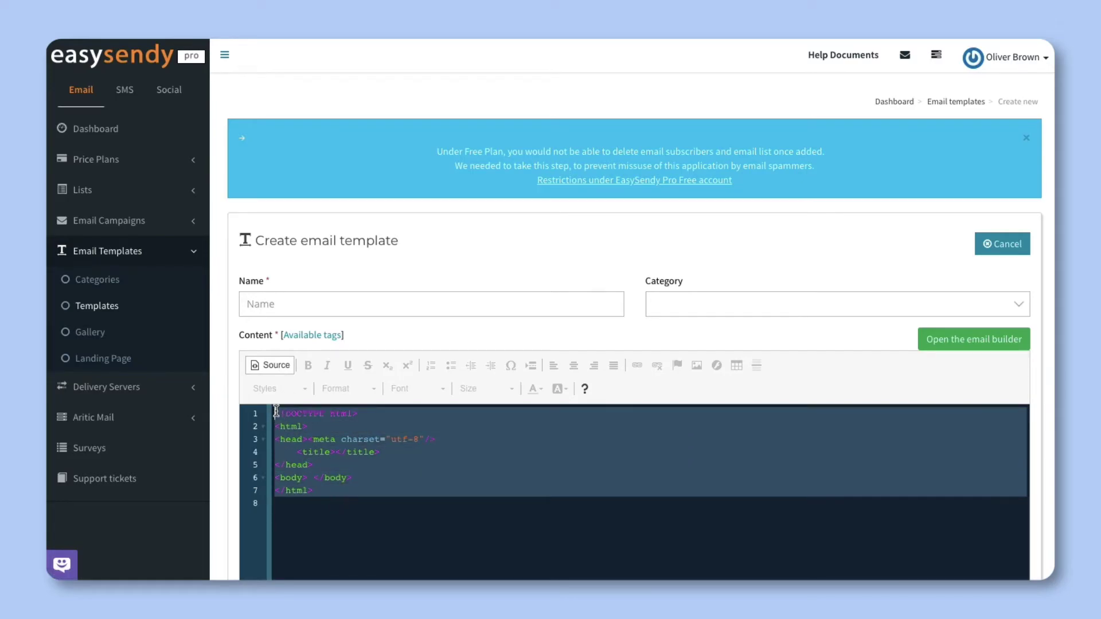
left_click(276, 411)
key("ctrl+v")
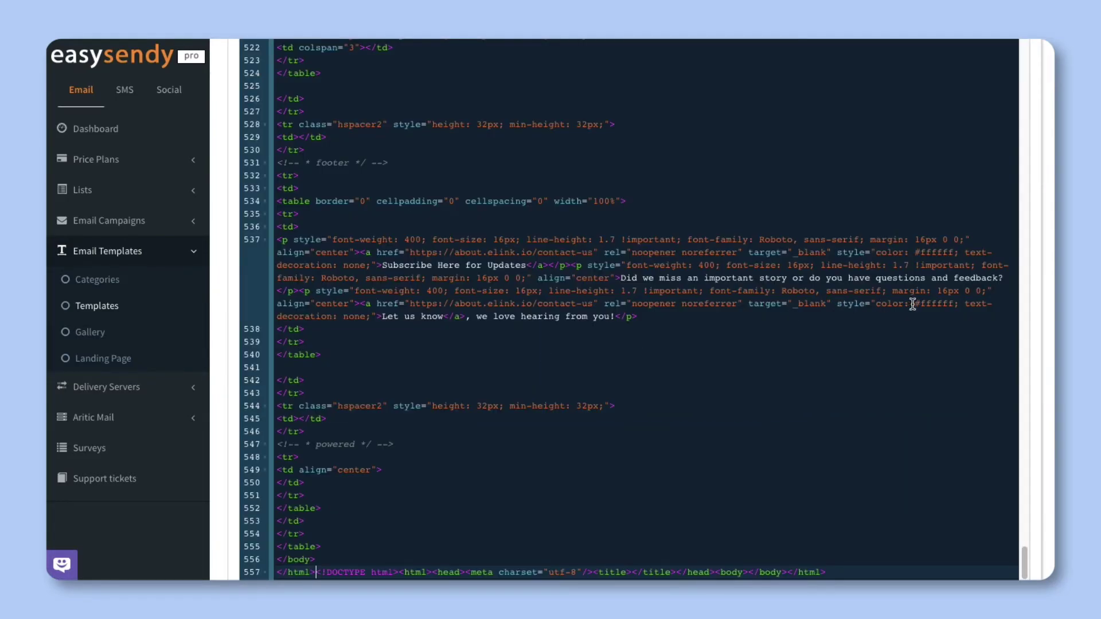
scroll(1034, 288, "up", 4)
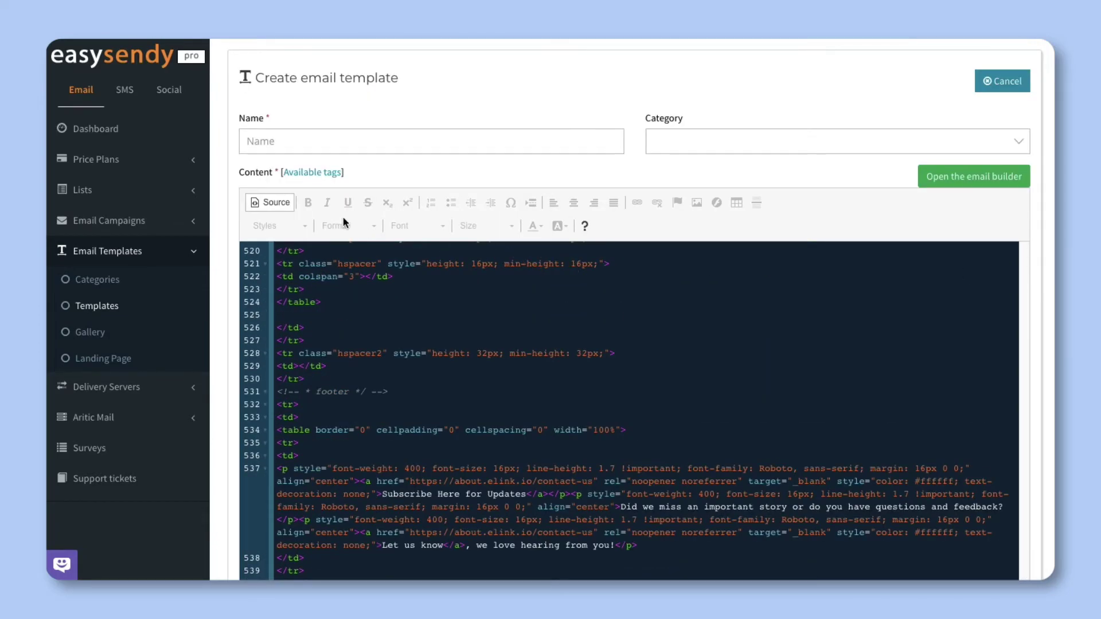
left_click(290, 204)
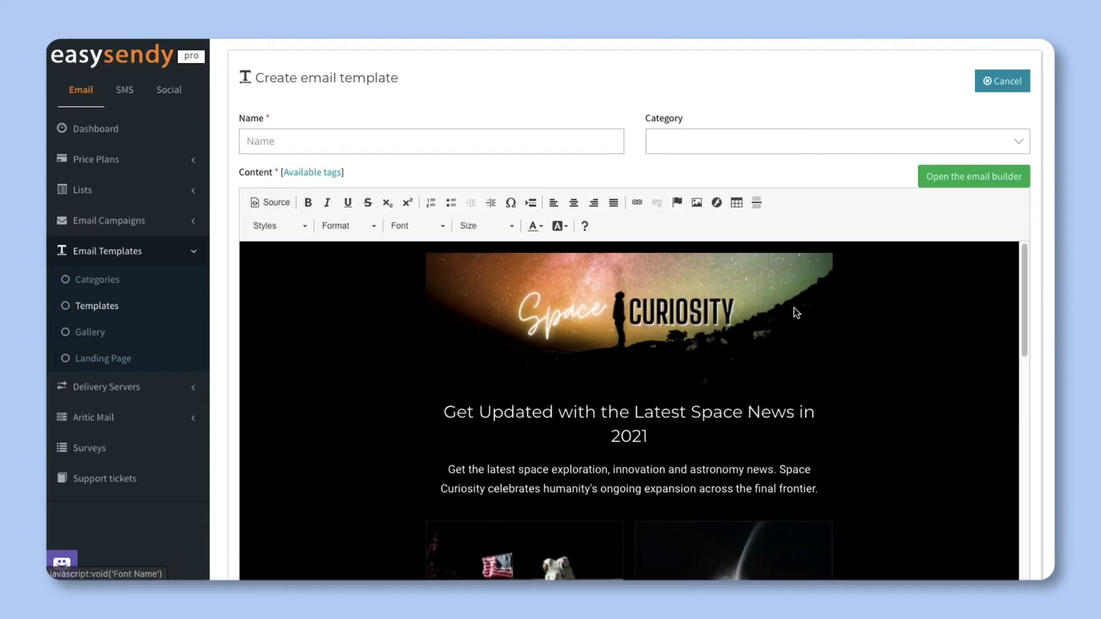
Step: Scroll down through the rendered Space Curiosity newsletter and back up to the top
scroll(950, 313, "down", 3)
scroll(951, 314, "down", 10)
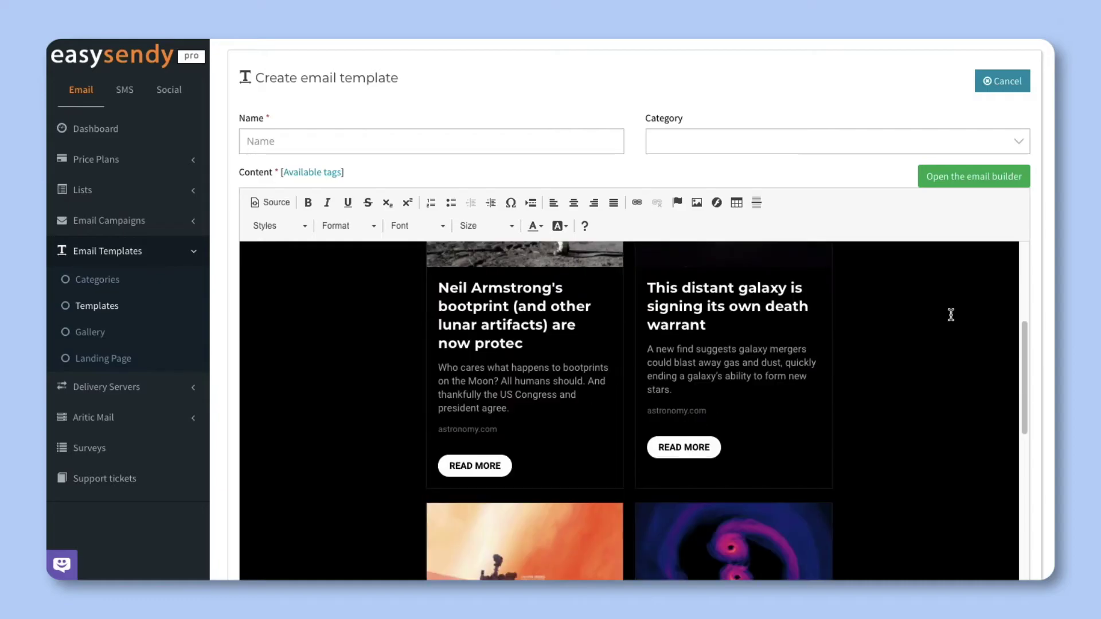
scroll(951, 314, "down", 4)
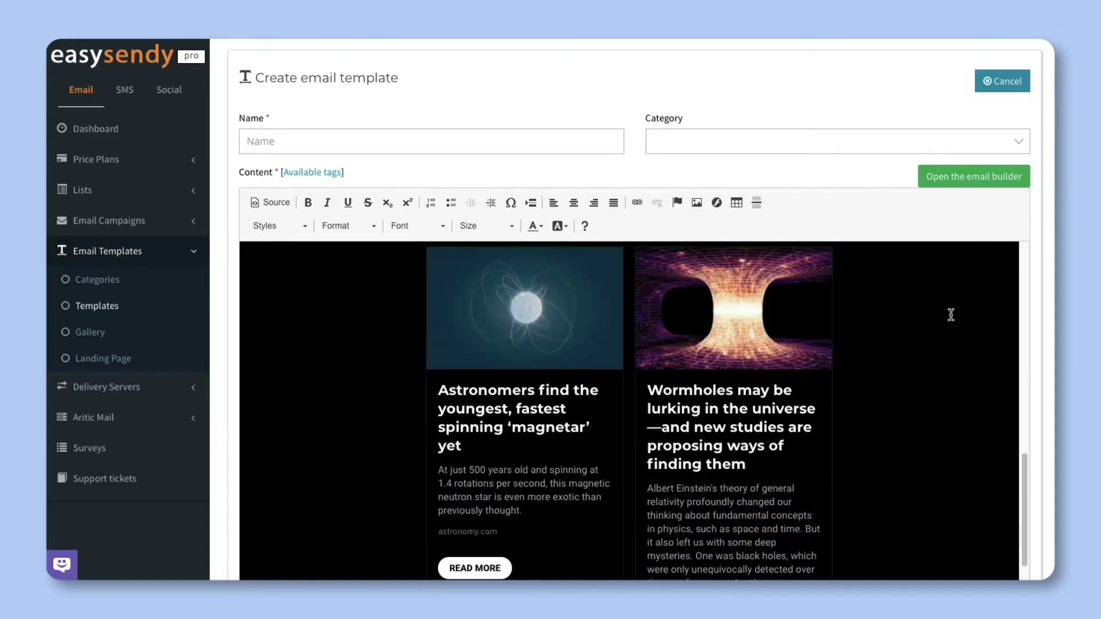
scroll(951, 314, "up", 7)
scroll(951, 314, "up", 10)
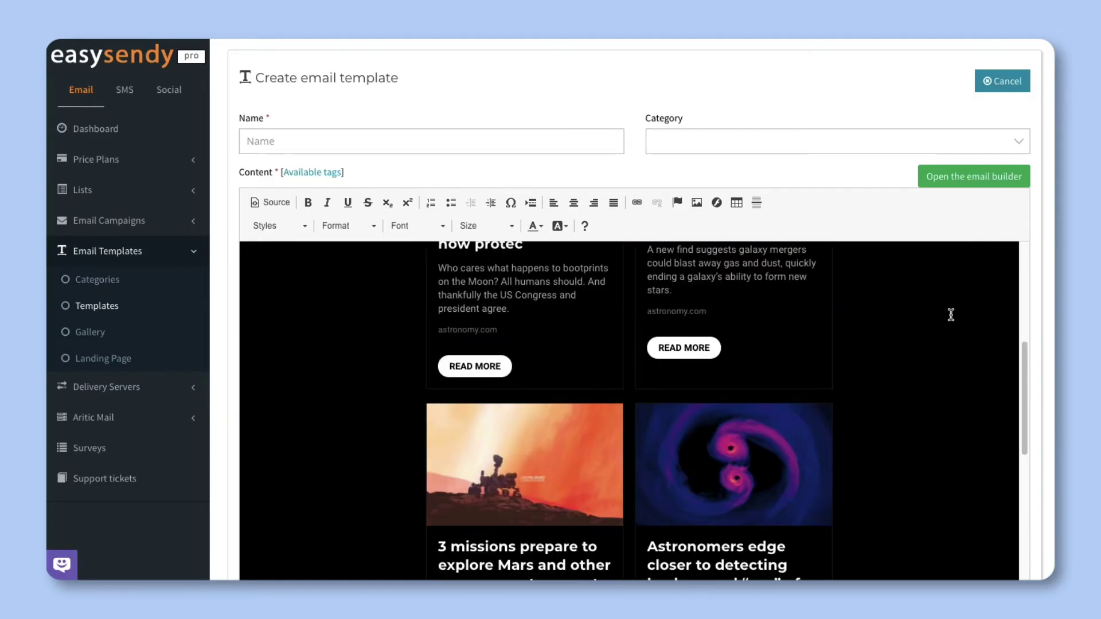
scroll(951, 314, "up", 2)
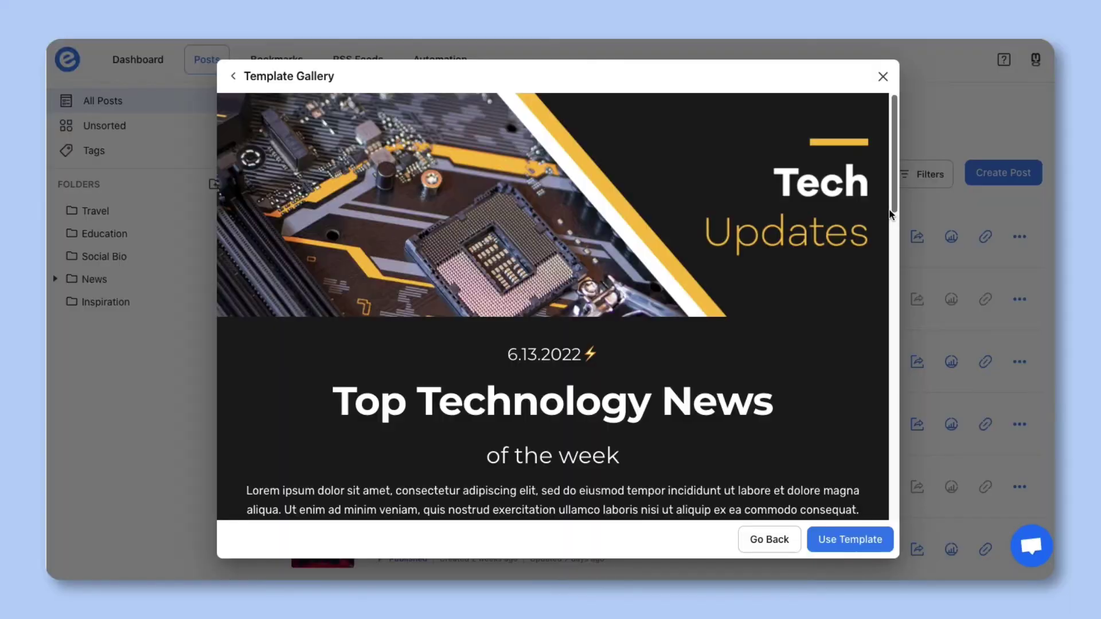
Step: Browse the gallery's template previews from Tech Updates through to the Term 1 Syllabus template
middle_click(887, 209)
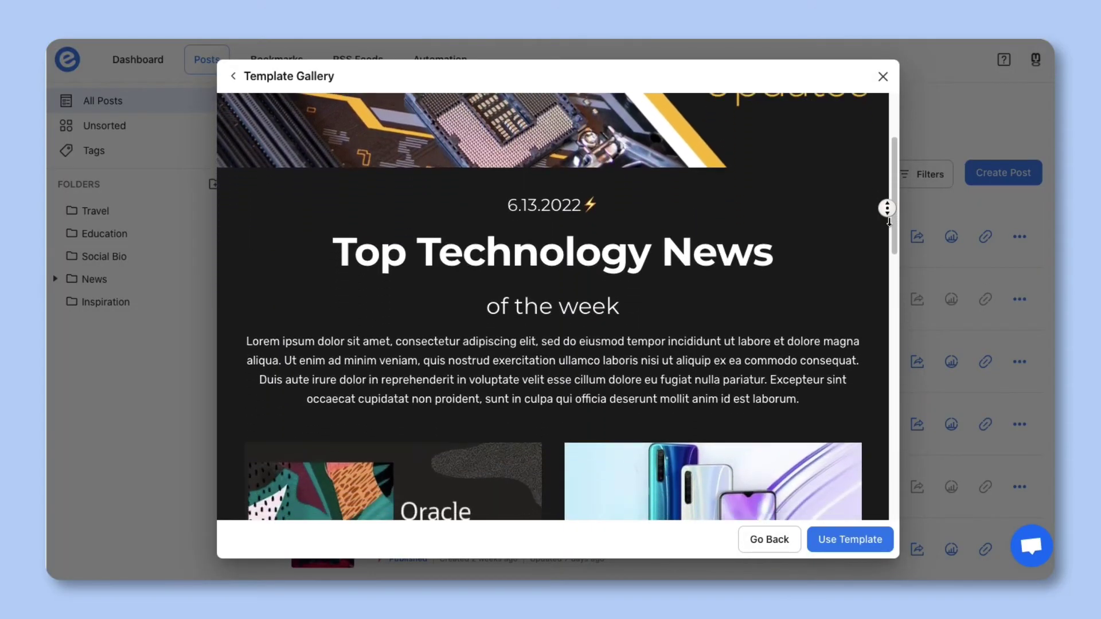
middle_click(889, 223)
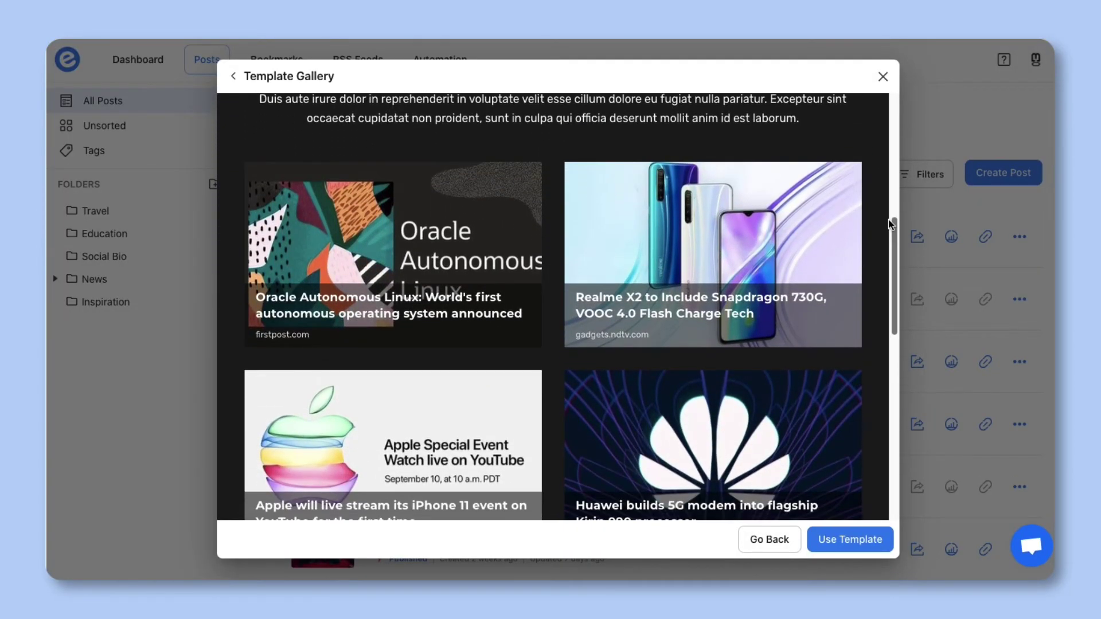
middle_click(872, 157)
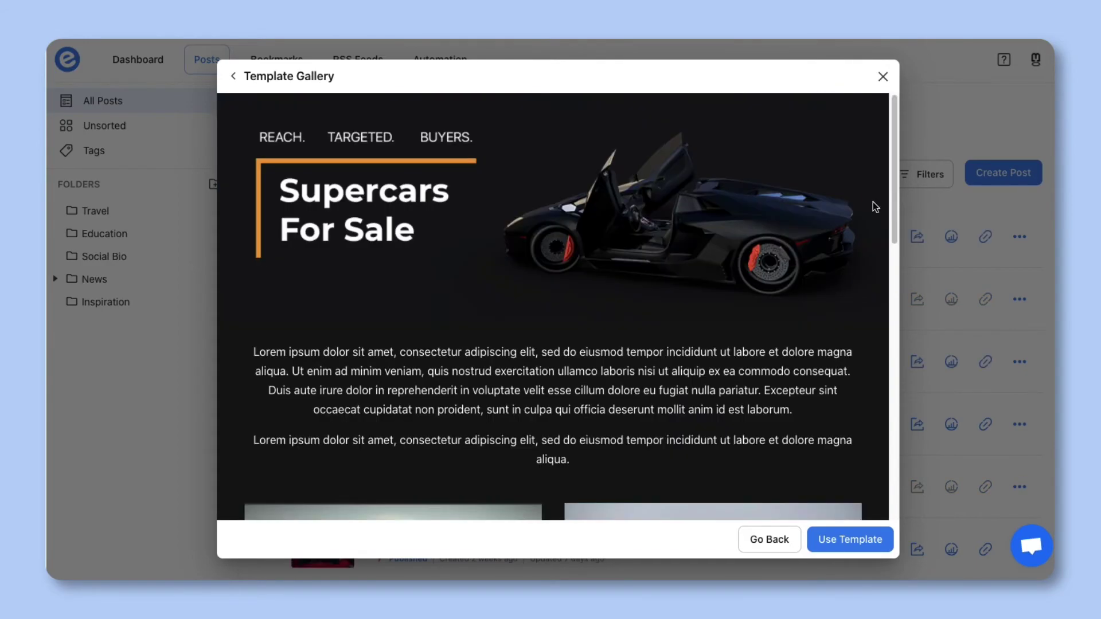
middle_click(875, 204)
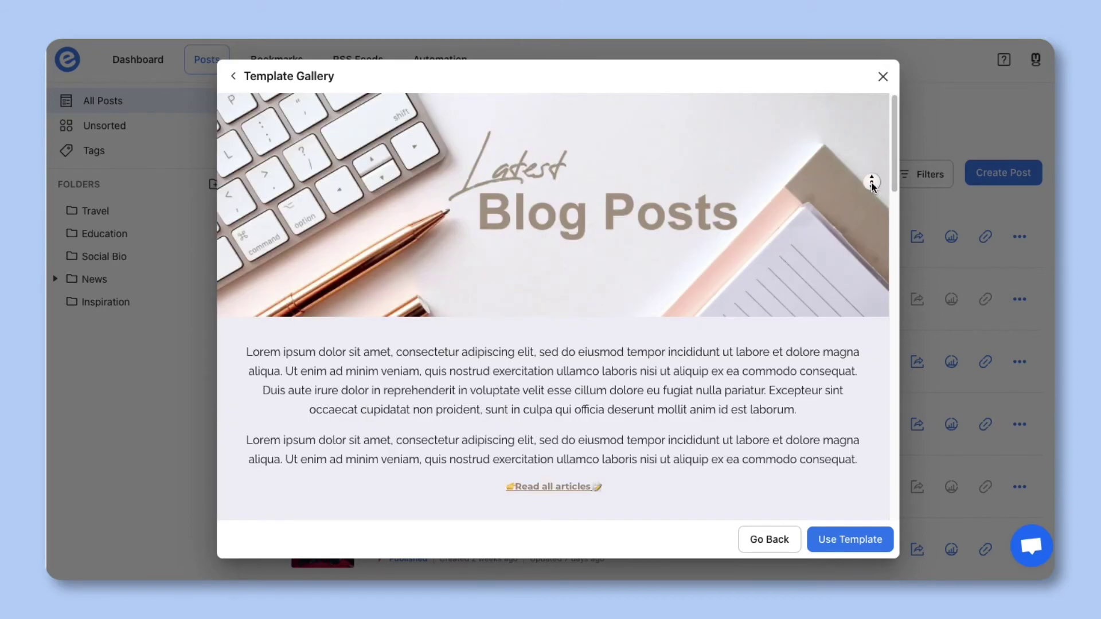
middle_click(872, 182)
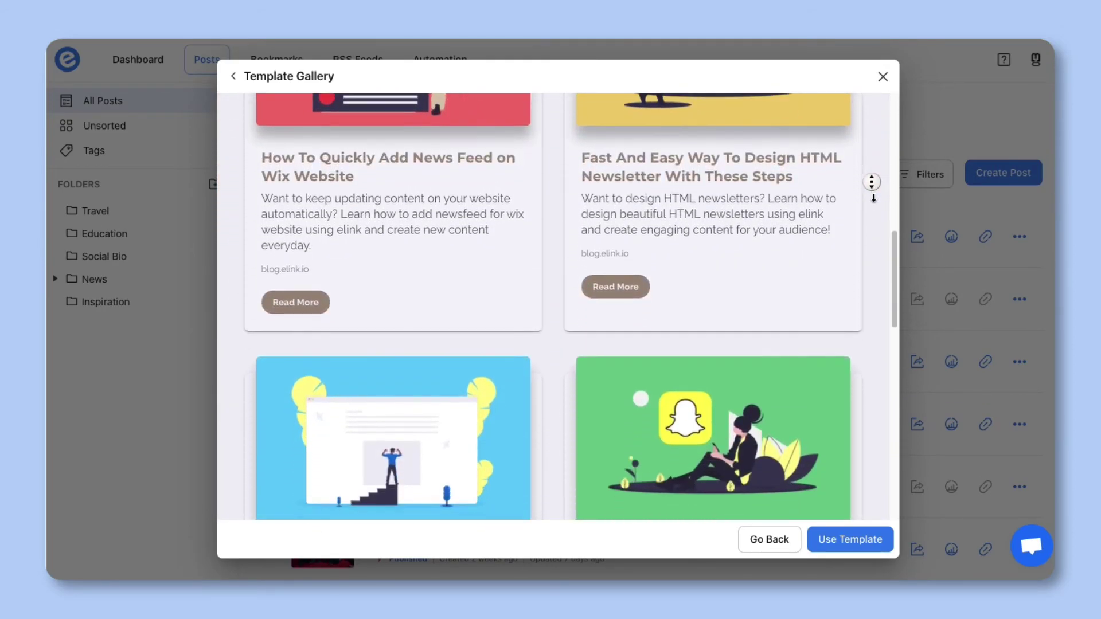
middle_click(867, 195)
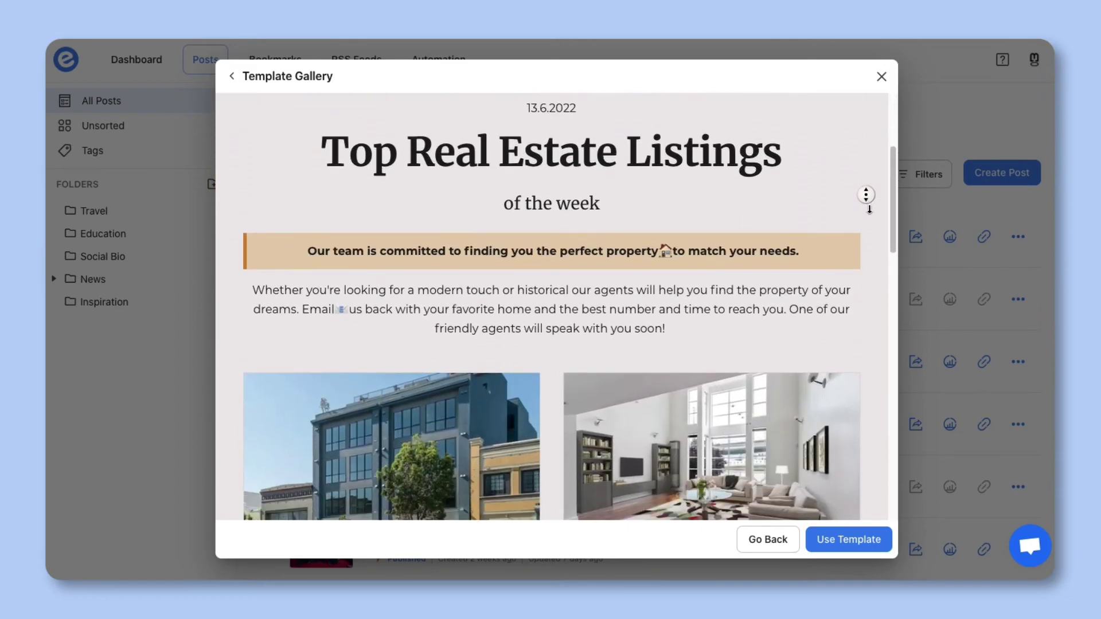
middle_click(858, 164)
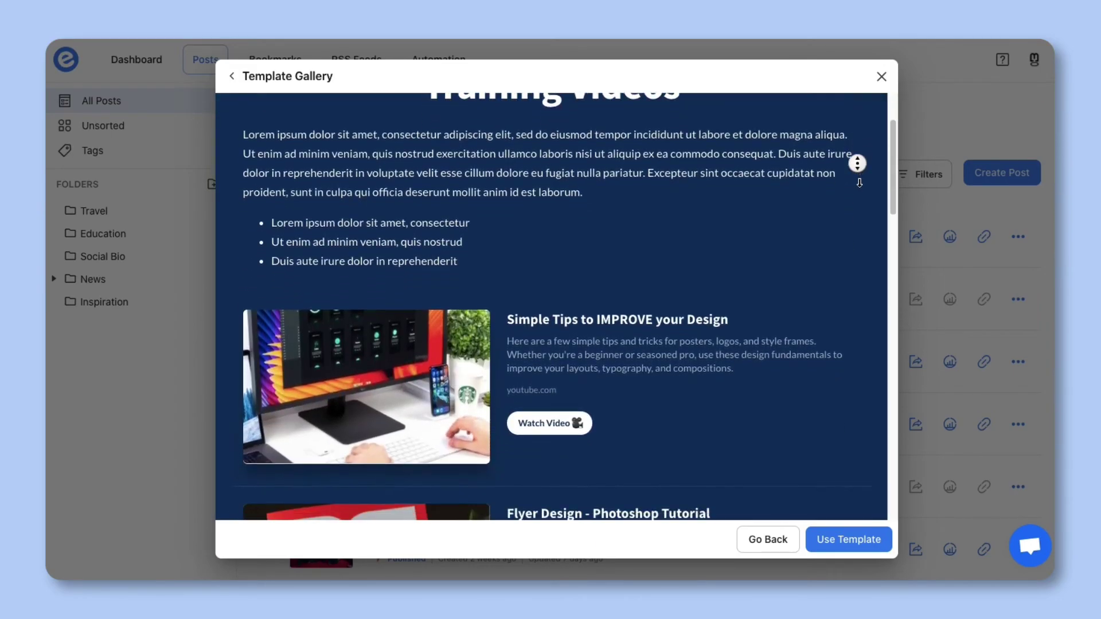
middle_click(864, 178)
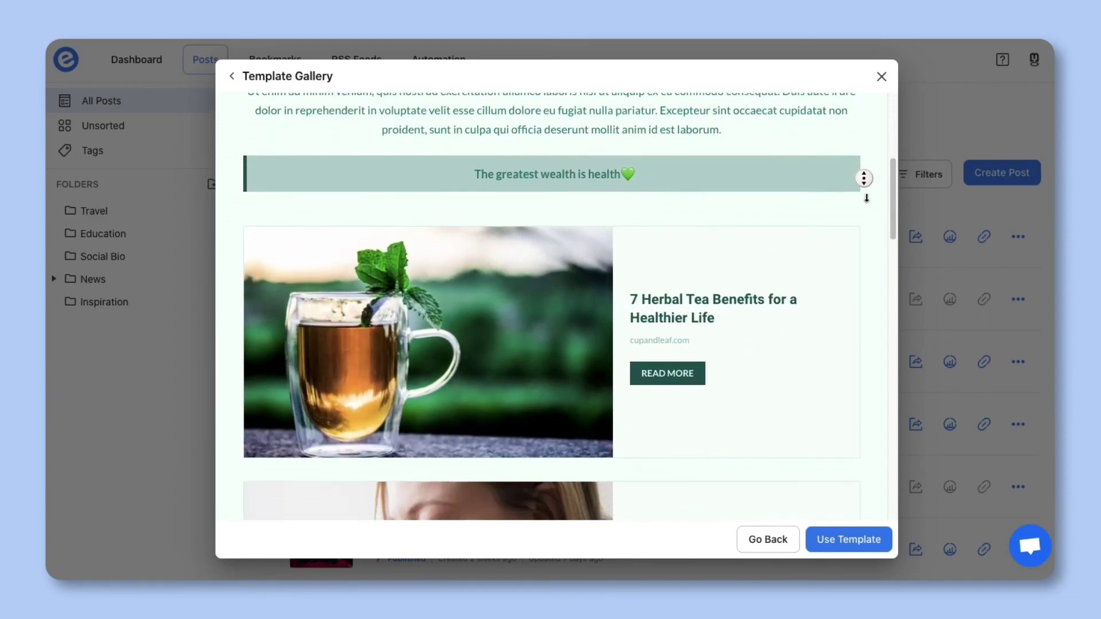
middle_click(861, 166)
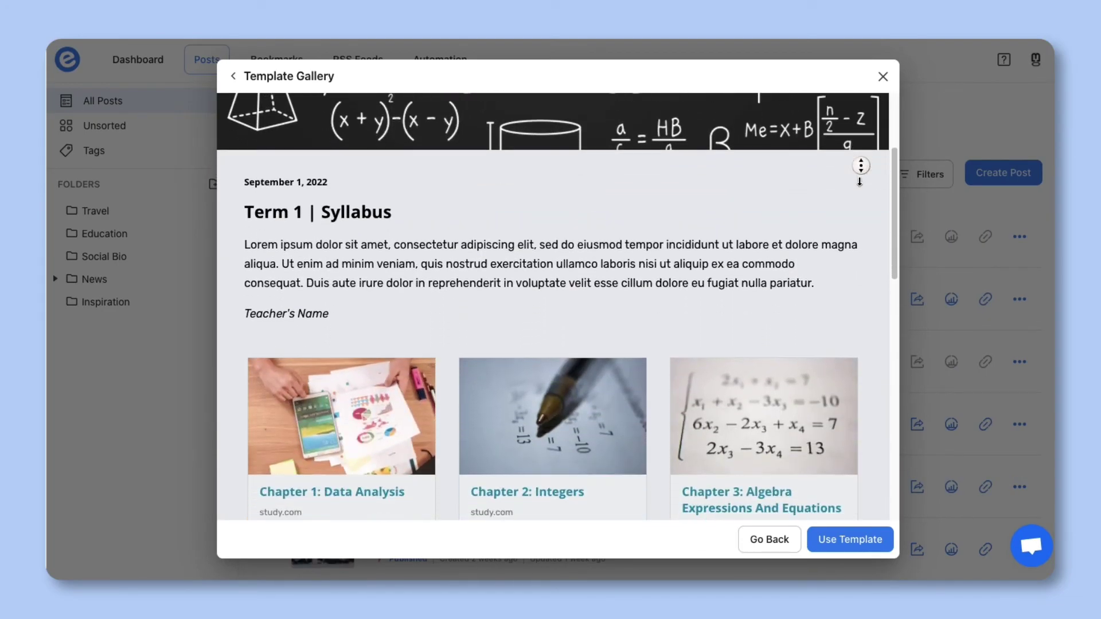